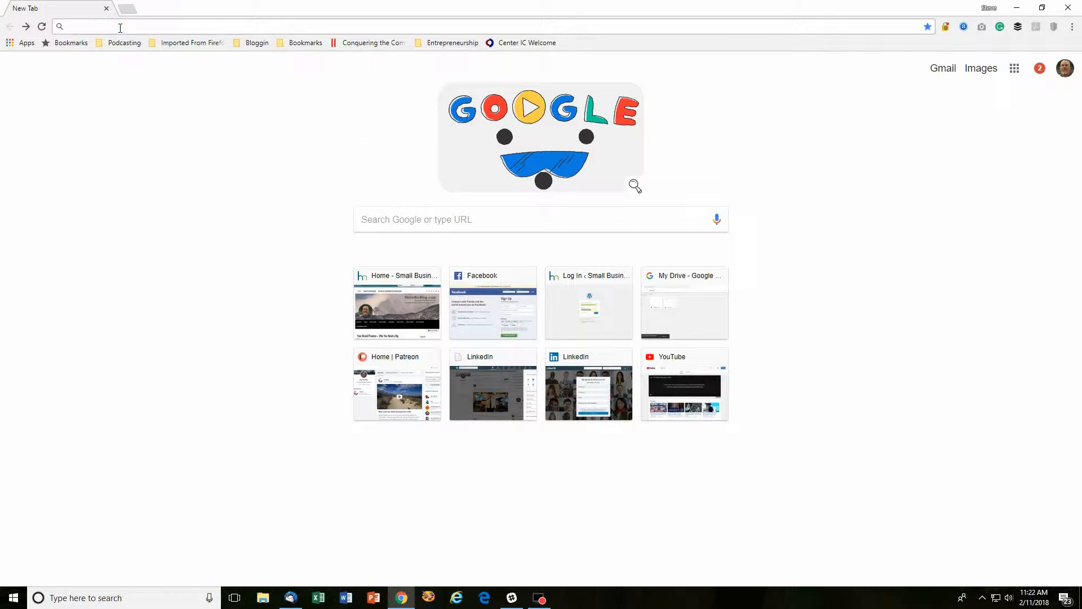
# Go to ppld.org and open the library's Research page
pyautogui.write('ppld.org')
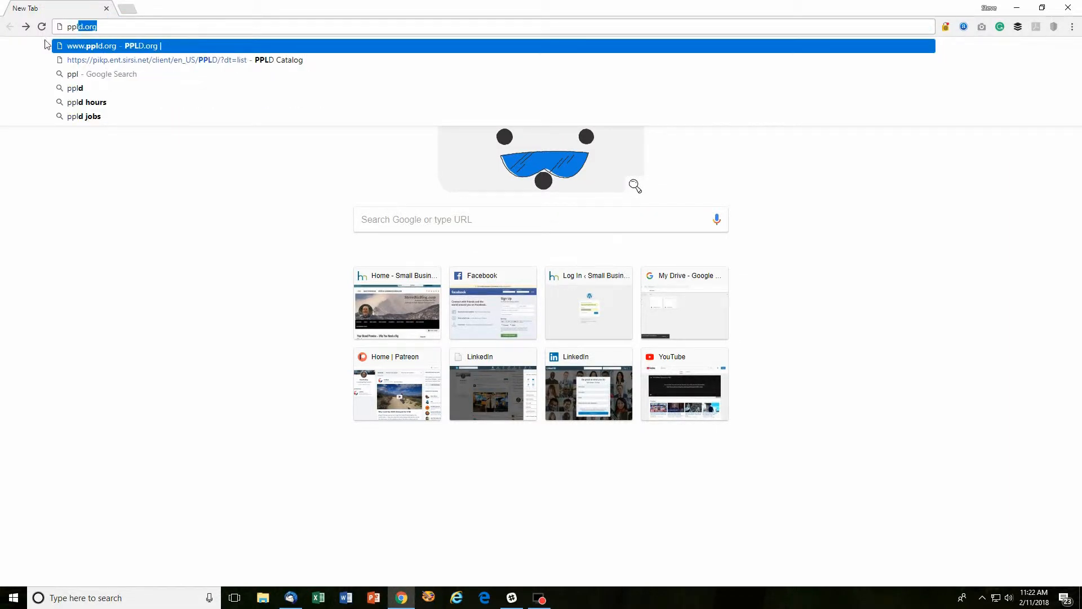
pyautogui.click(107, 46)
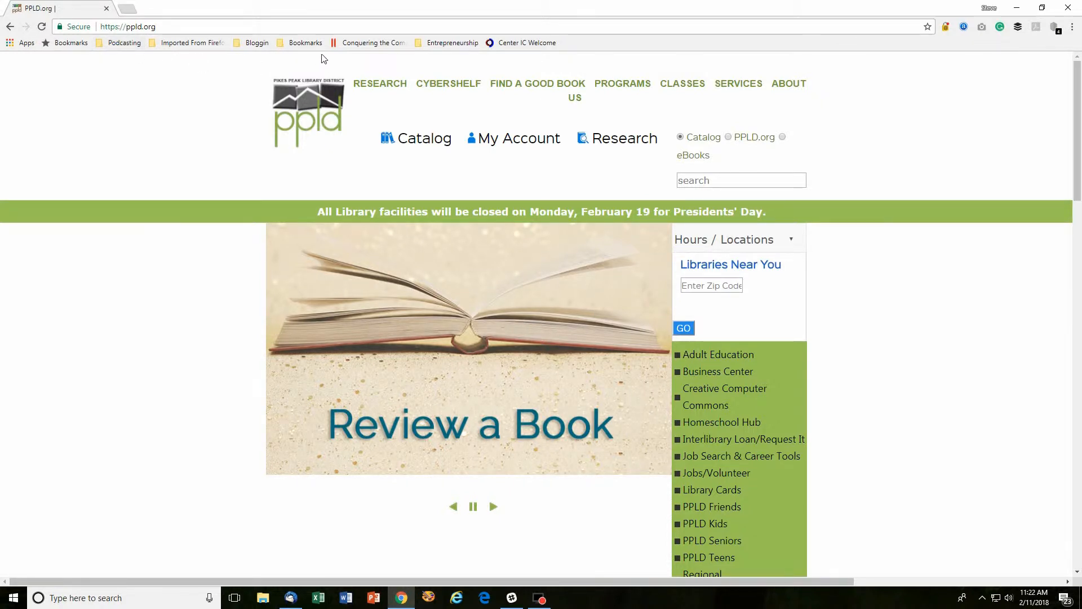
pyautogui.moveTo(387, 86)
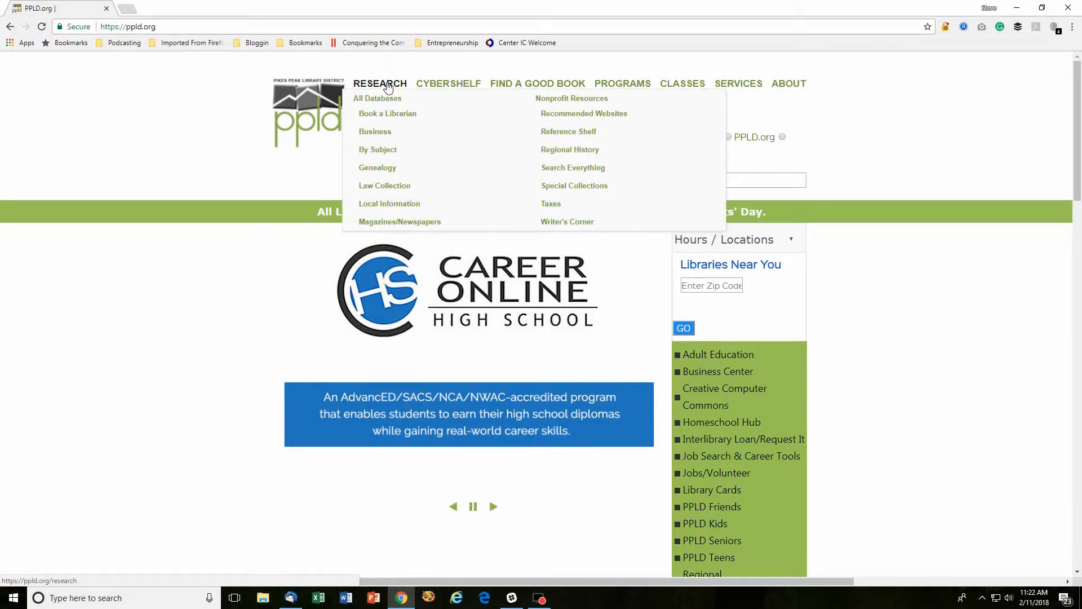
pyautogui.click(388, 86)
# Open the Business / Finance database list and scroll down to BusinessDecision
pyautogui.scroll(-7, 406, 268)
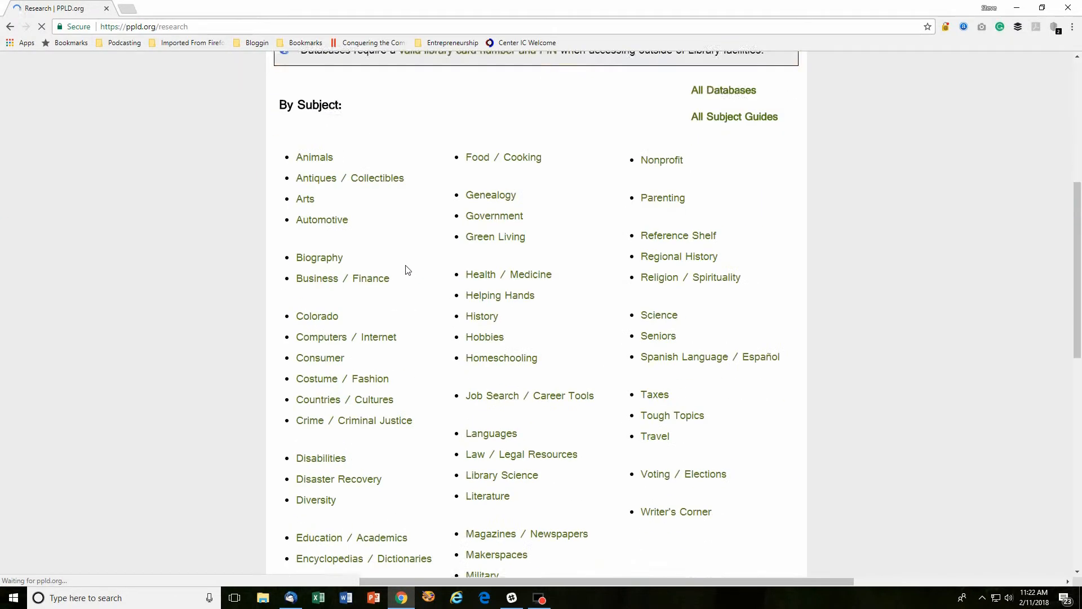
pyautogui.click(346, 251)
pyautogui.scroll(-6, 417, 274)
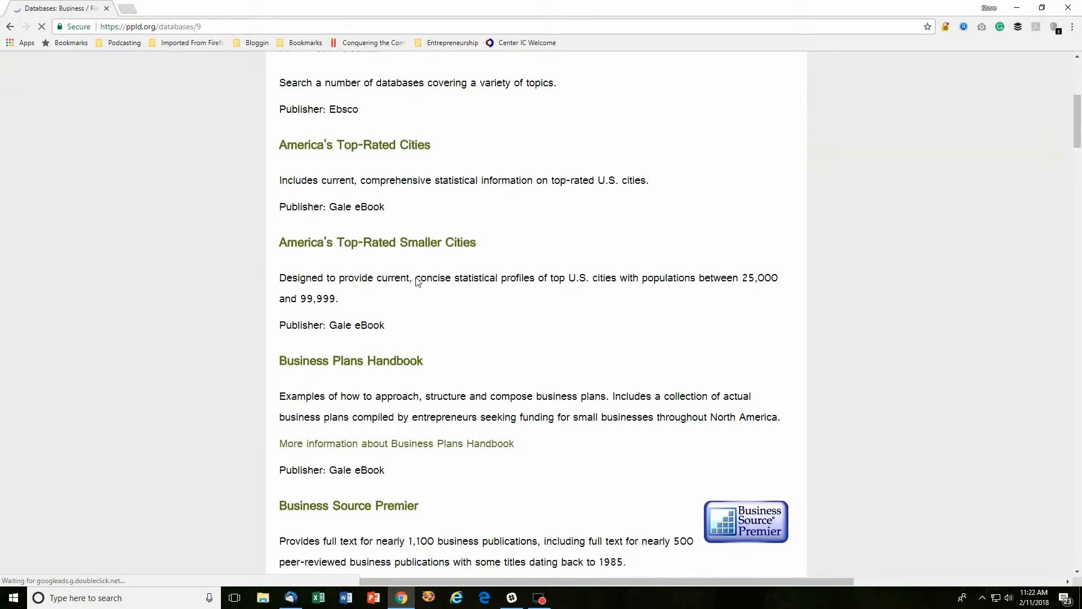
pyautogui.scroll(-6, 417, 274)
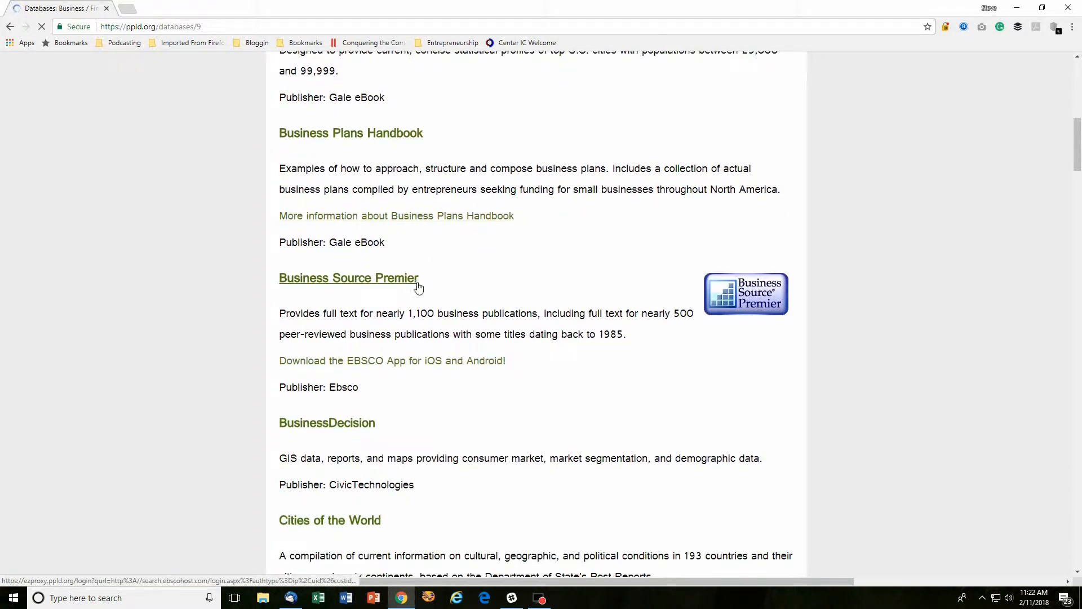
pyautogui.scroll(-2, 421, 289)
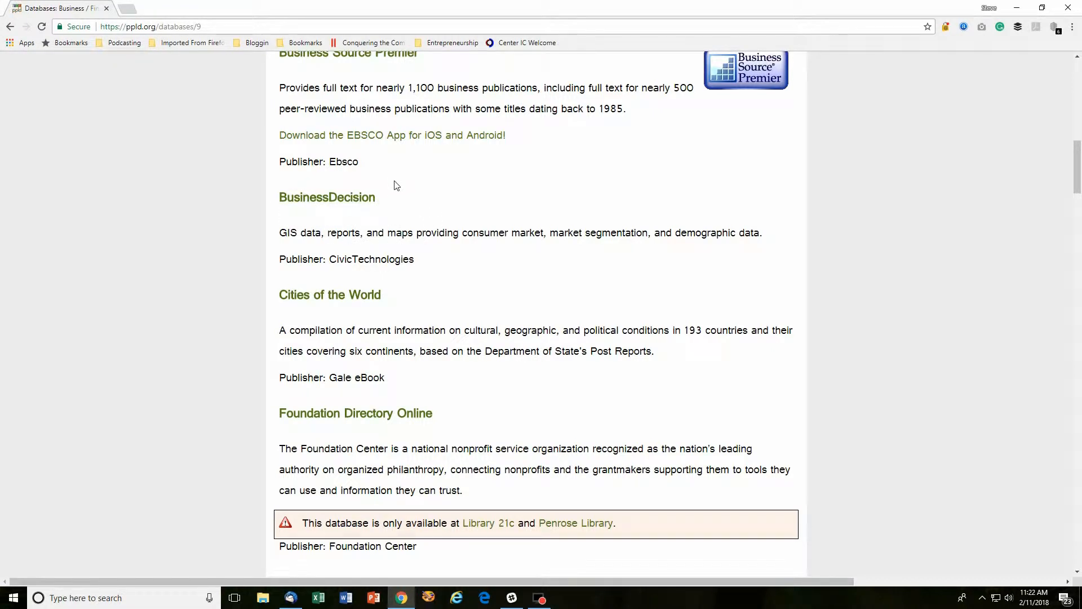
# Open BusinessDecision, accept the end user license agreement, and log in as a returning user
pyautogui.click(320, 202)
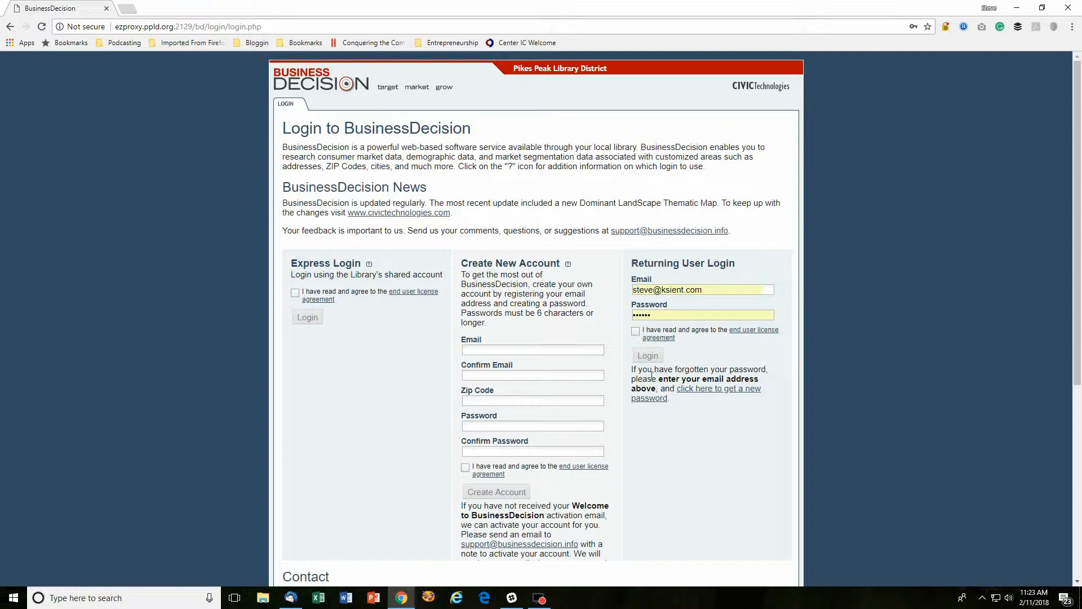
pyautogui.click(635, 331)
pyautogui.click(646, 355)
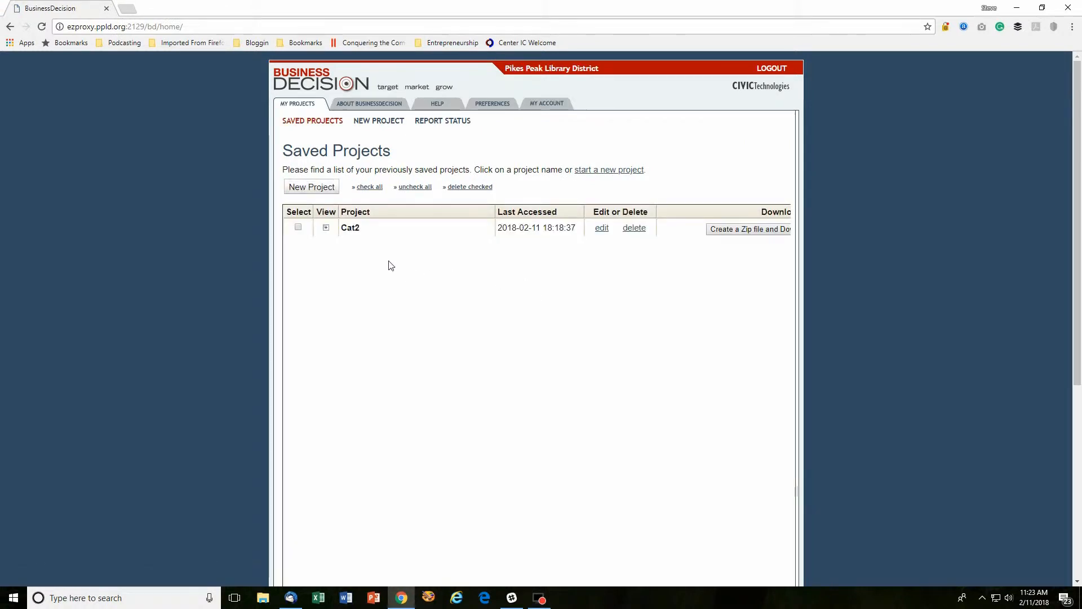
# Start a new project named 'cat 3' and define its area by street address
pyautogui.click(317, 192)
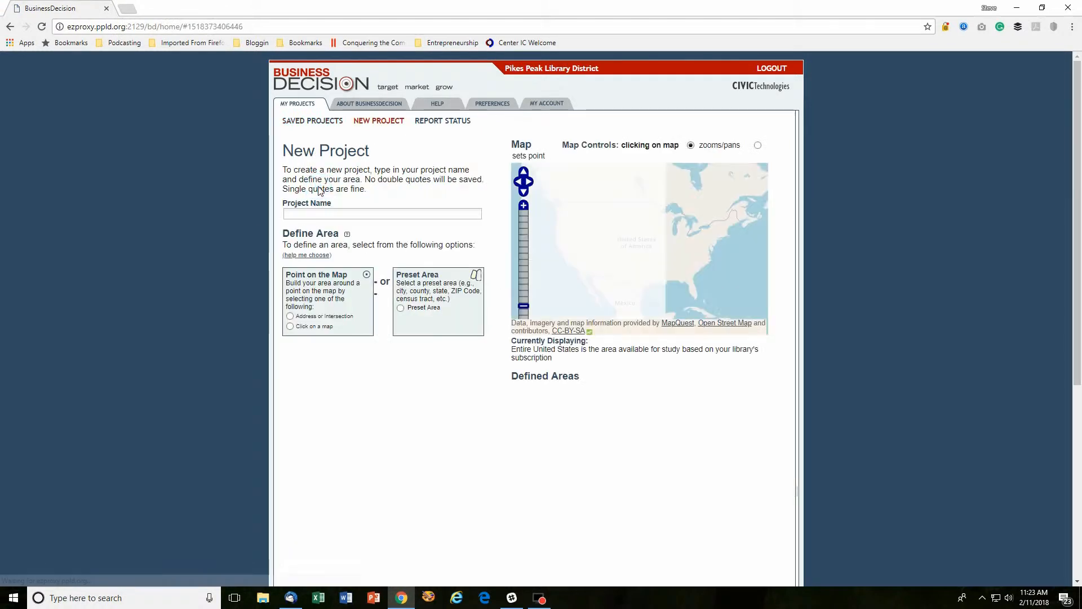
pyautogui.click(331, 214)
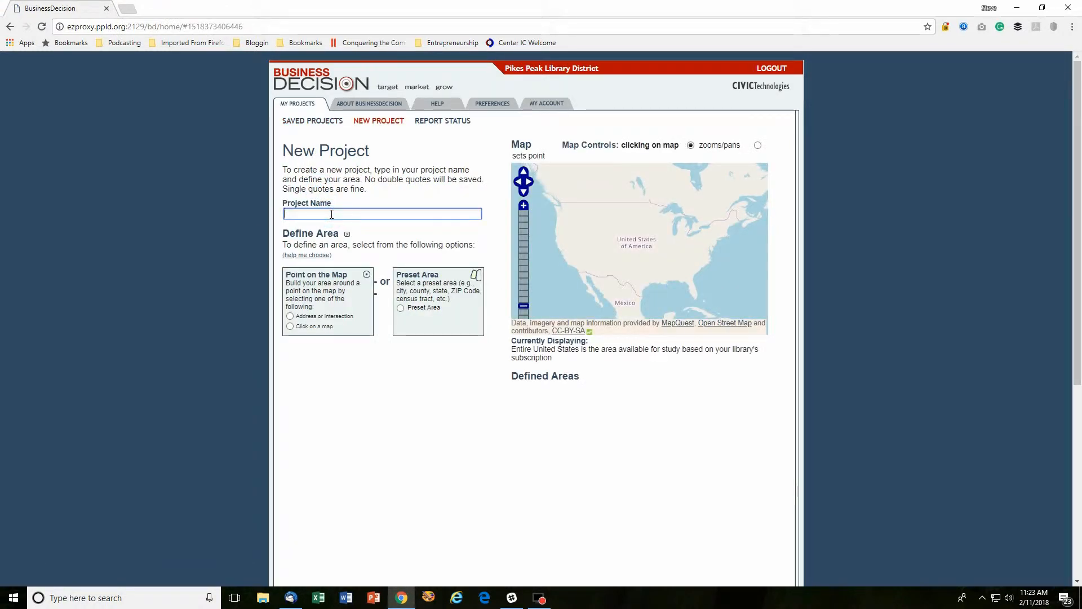
pyautogui.write('cat 3')
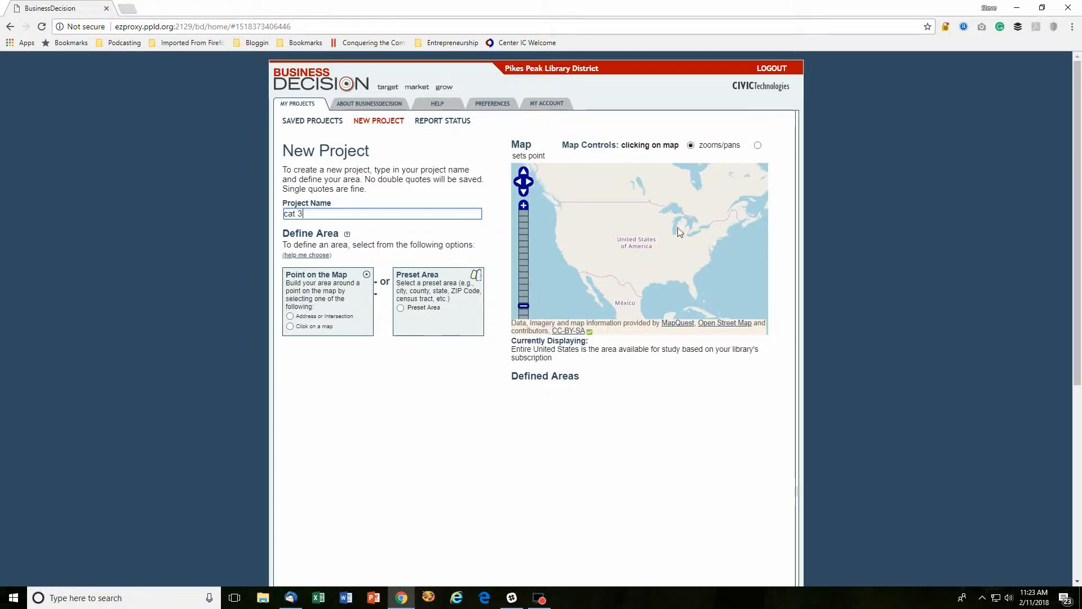
pyautogui.click(290, 316)
# Enter the site's street address in Colorado Springs, CO 80902, fix the typo, and search it
pyautogui.click(307, 419)
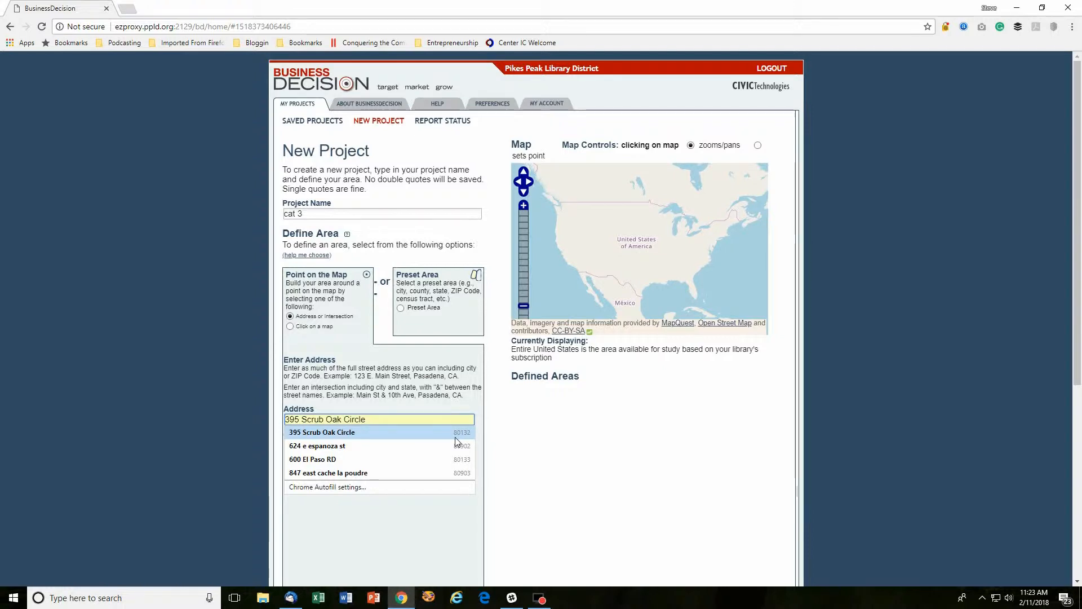
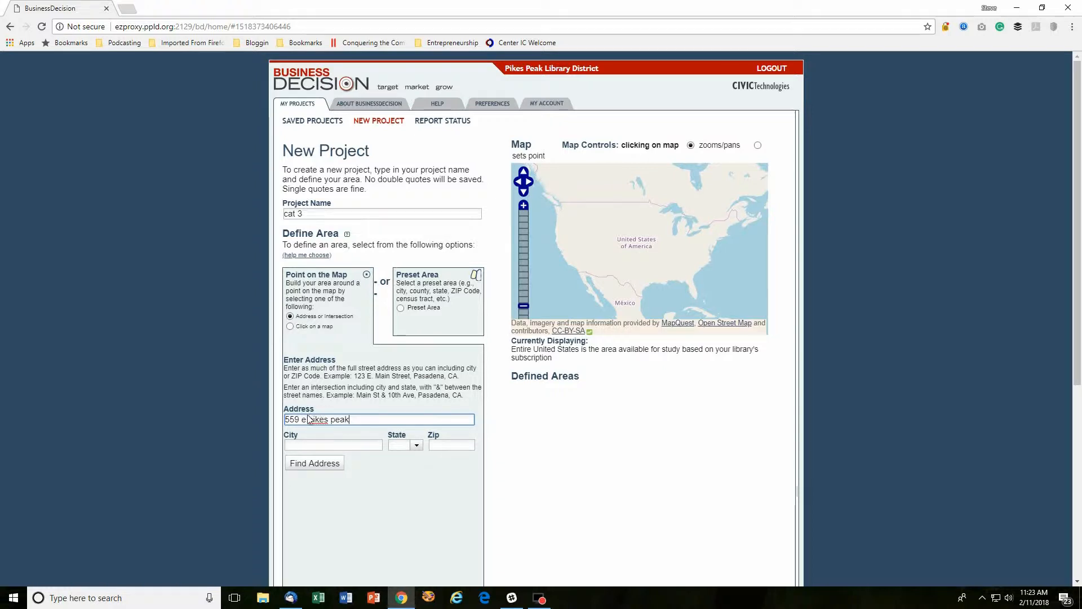
pyautogui.moveTo(308, 420); pyautogui.dragTo(314, 420)
pyautogui.click(315, 444)
pyautogui.write('c')
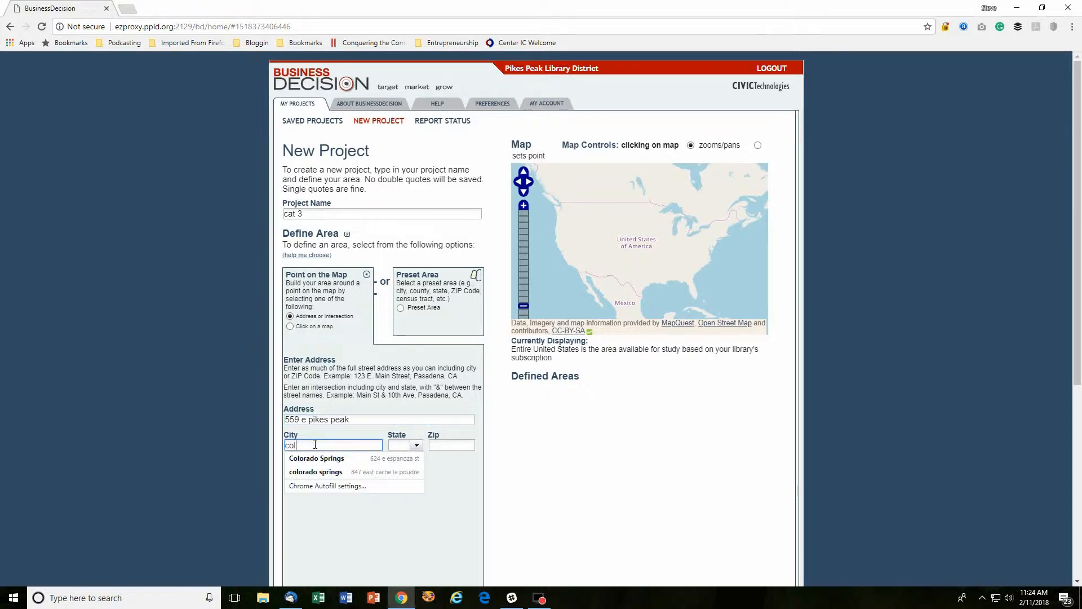
pyautogui.write('olorado Springs')
pyautogui.click(316, 459)
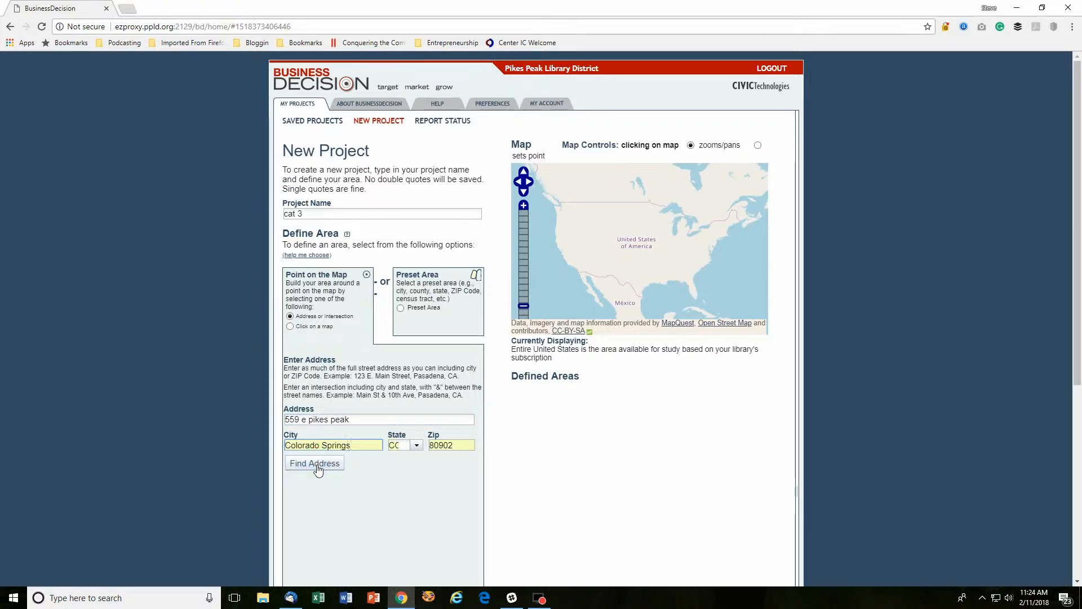
pyautogui.click(317, 466)
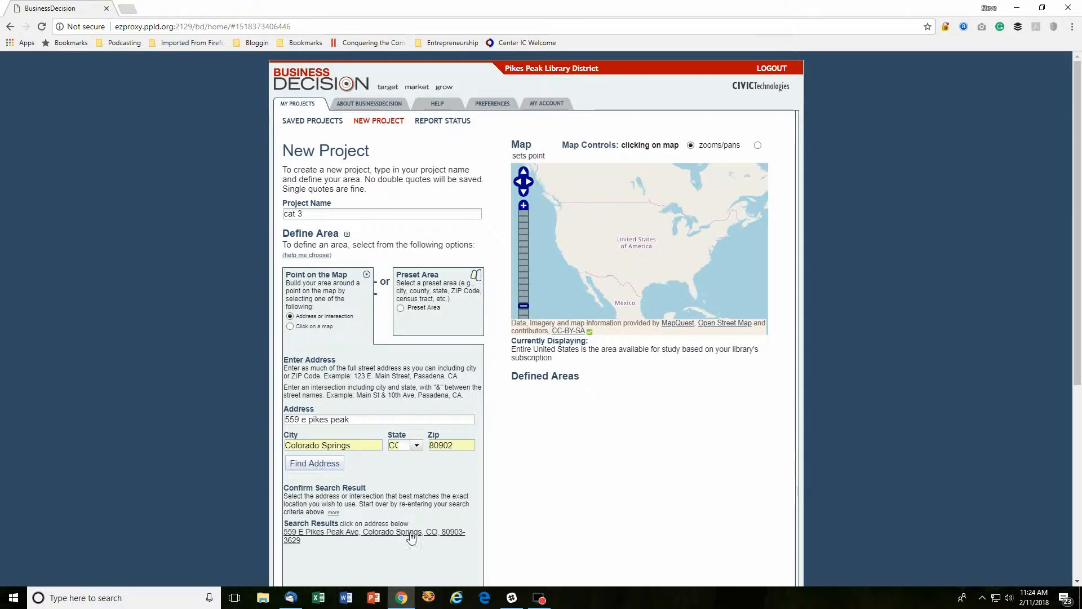
pyautogui.scroll(-1, 410, 539)
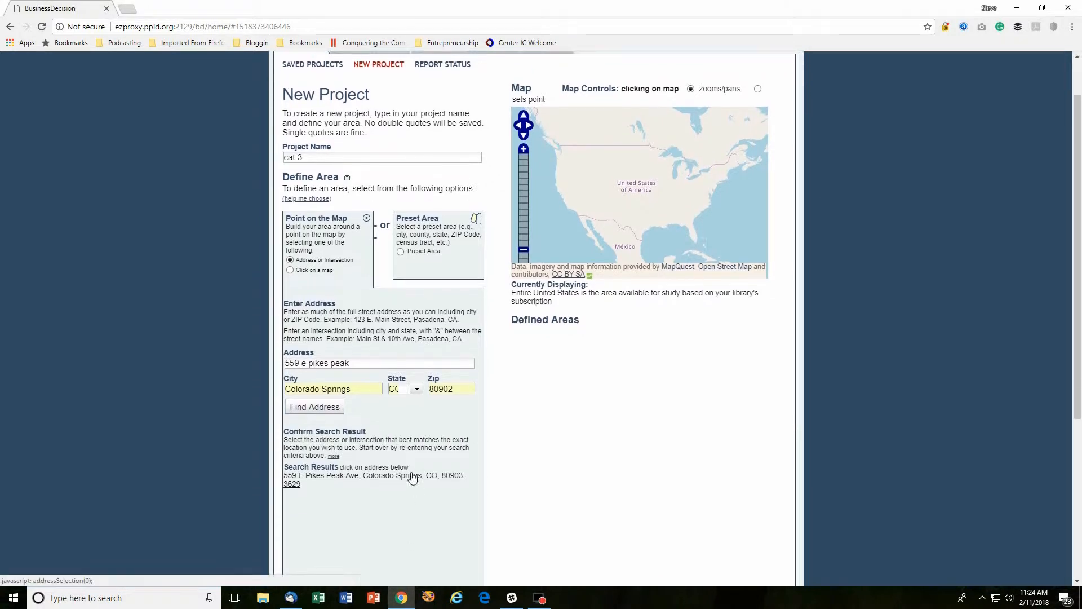
# Pick the matching address, keep 1, 2 and 3-mile rings, and save the area as cat3
pyautogui.click(368, 482)
pyautogui.scroll(-4, 446, 316)
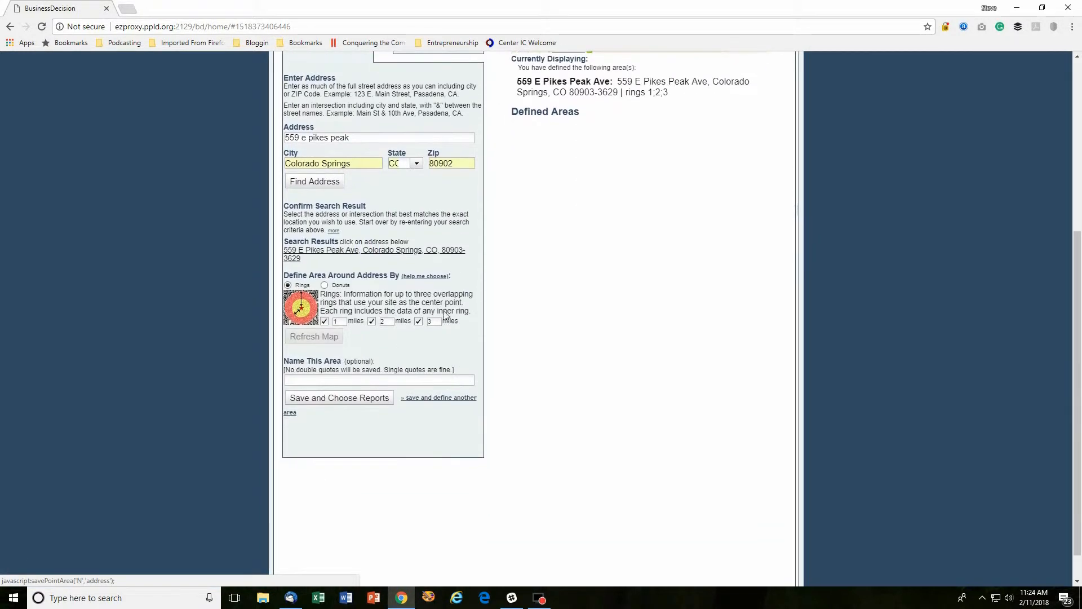
pyautogui.moveTo(340, 290)
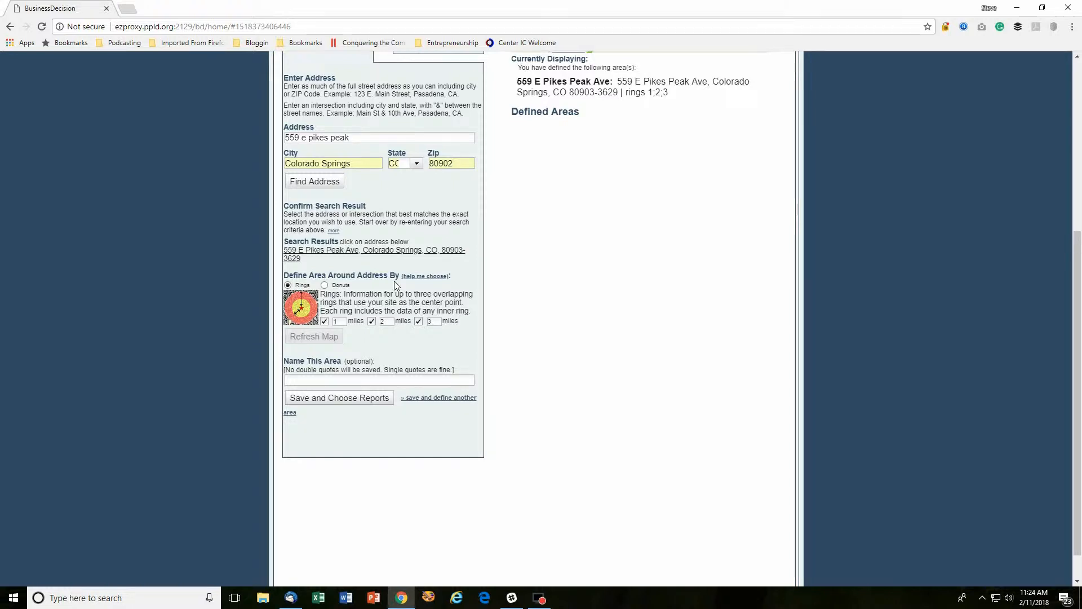
pyautogui.click(318, 380)
pyautogui.write('cat3')
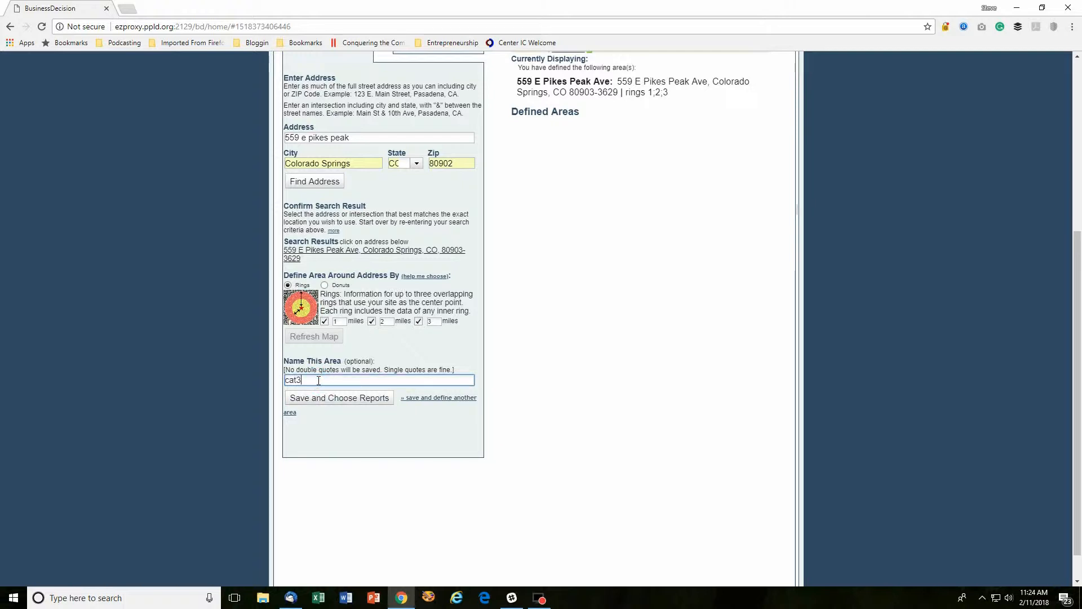
pyautogui.click(337, 399)
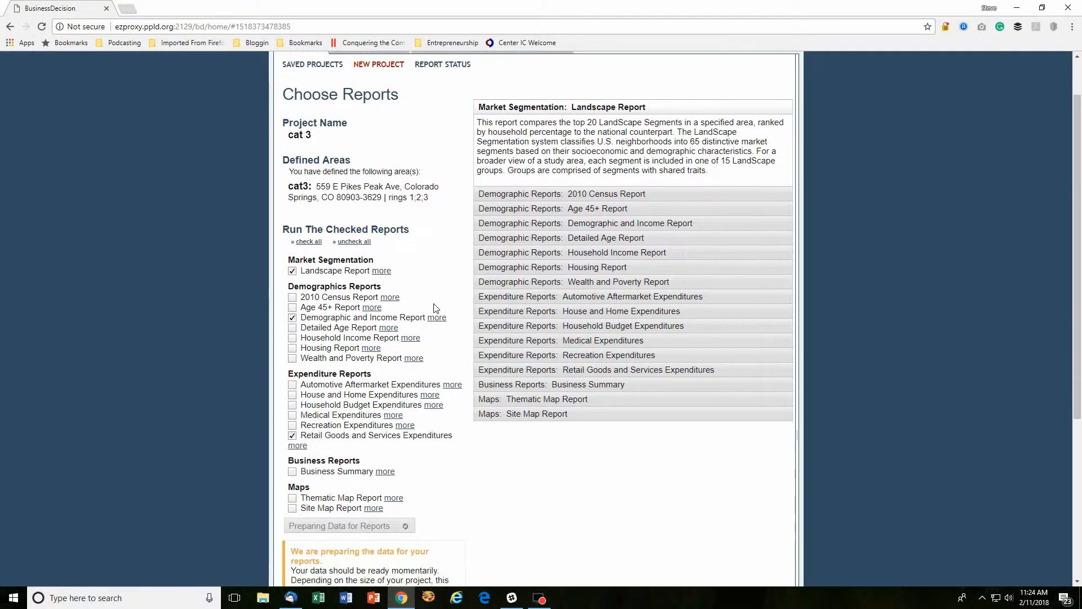
# Drop the Landscape and Demographic and Income reports, add Thematic Map Report, and run the reports
pyautogui.scroll(-2, 434, 306)
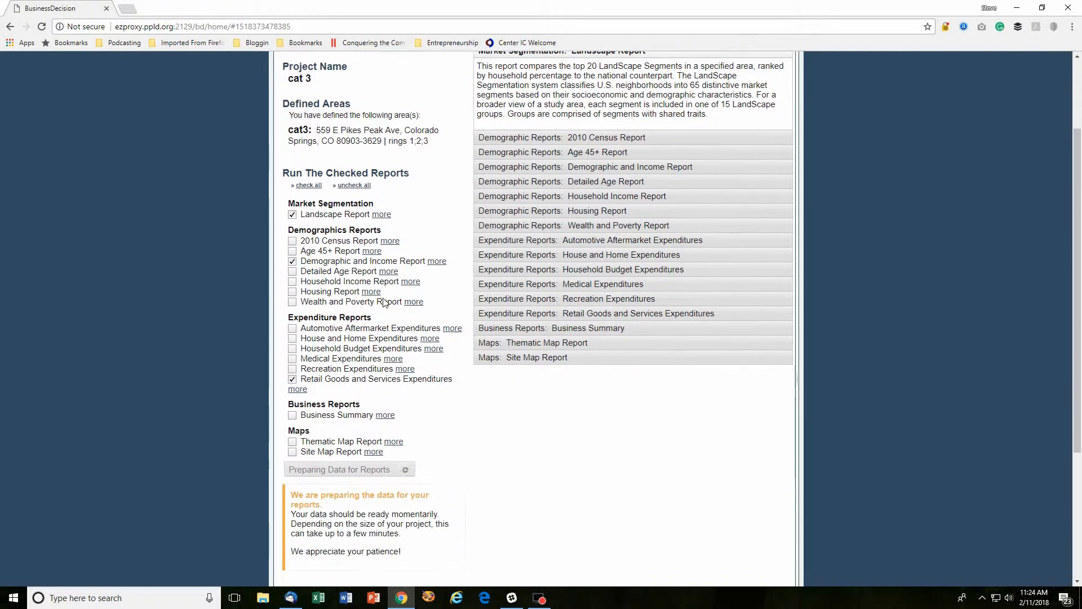
pyautogui.click(294, 216)
pyautogui.click(293, 262)
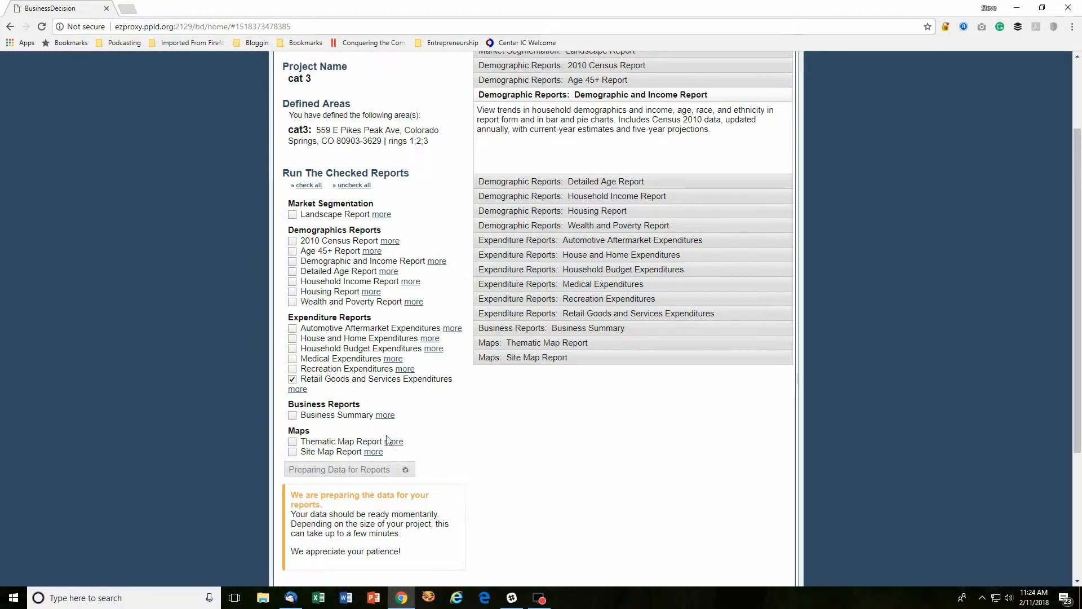
pyautogui.click(292, 442)
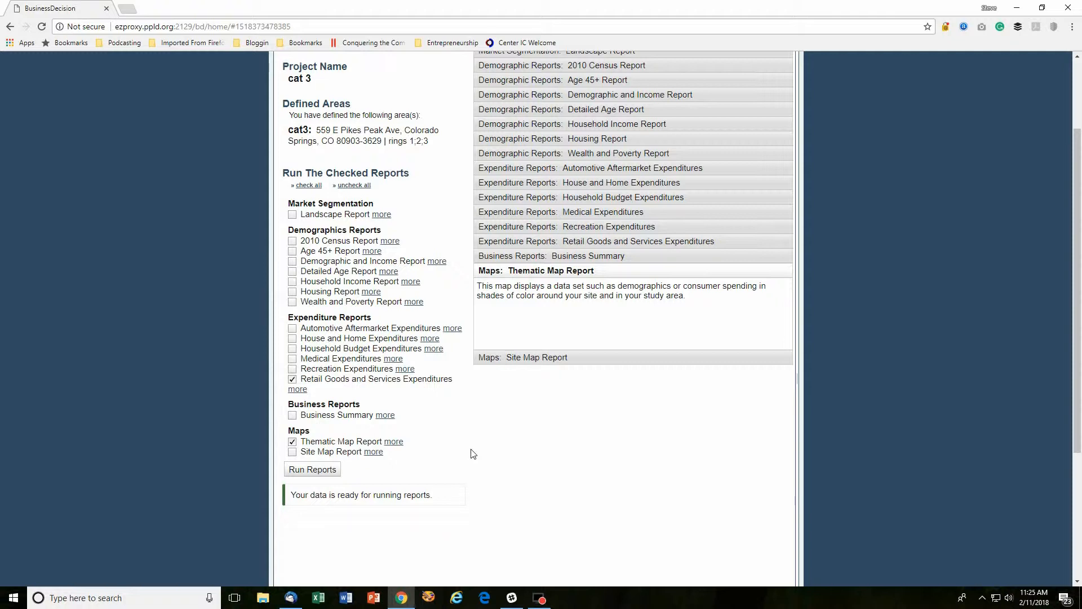
pyautogui.click(325, 474)
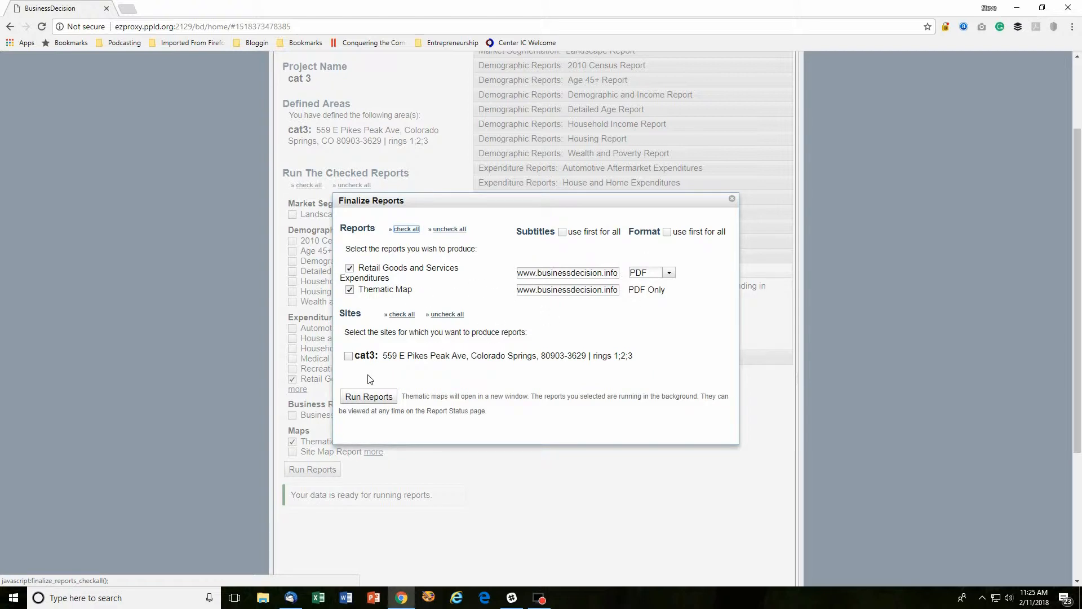
# Run the reports for the cat3 site and center the Thematic Maps window on screen
pyautogui.click(349, 357)
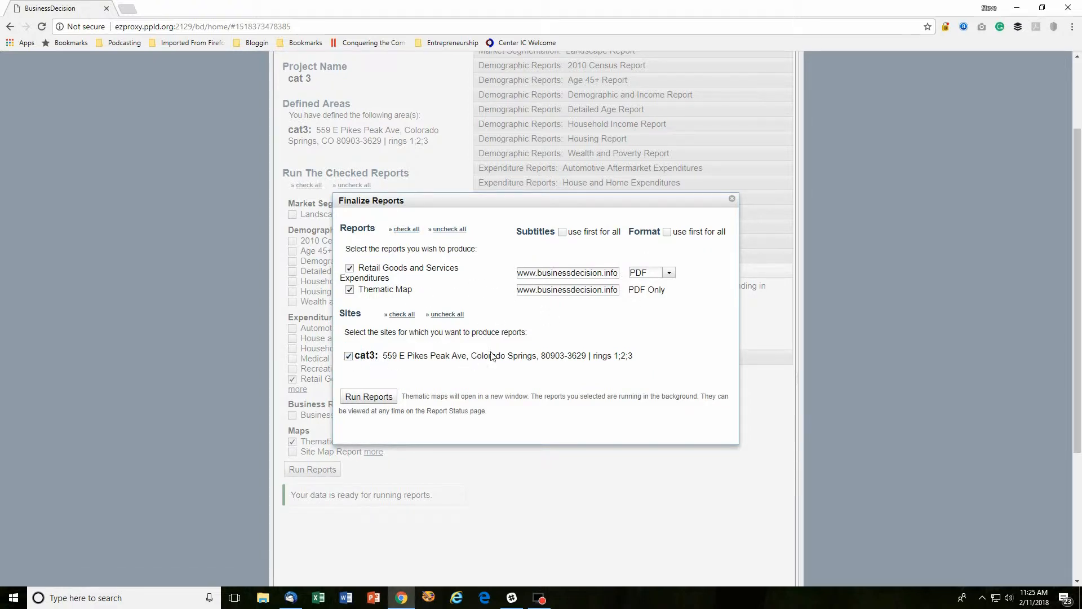
pyautogui.click(377, 397)
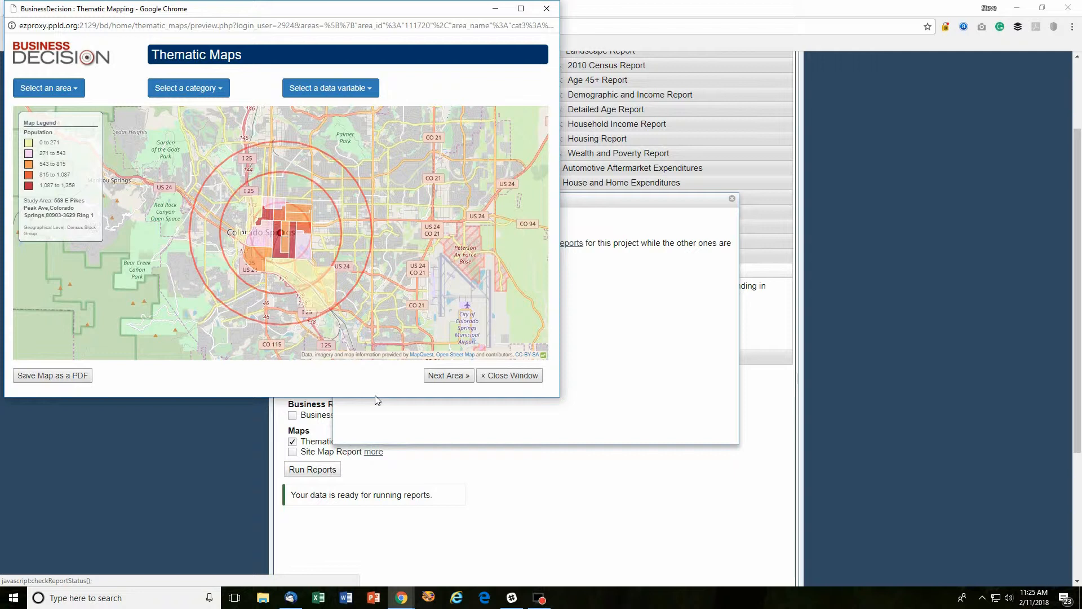
pyautogui.moveTo(235, 10); pyautogui.dragTo(446, 100)
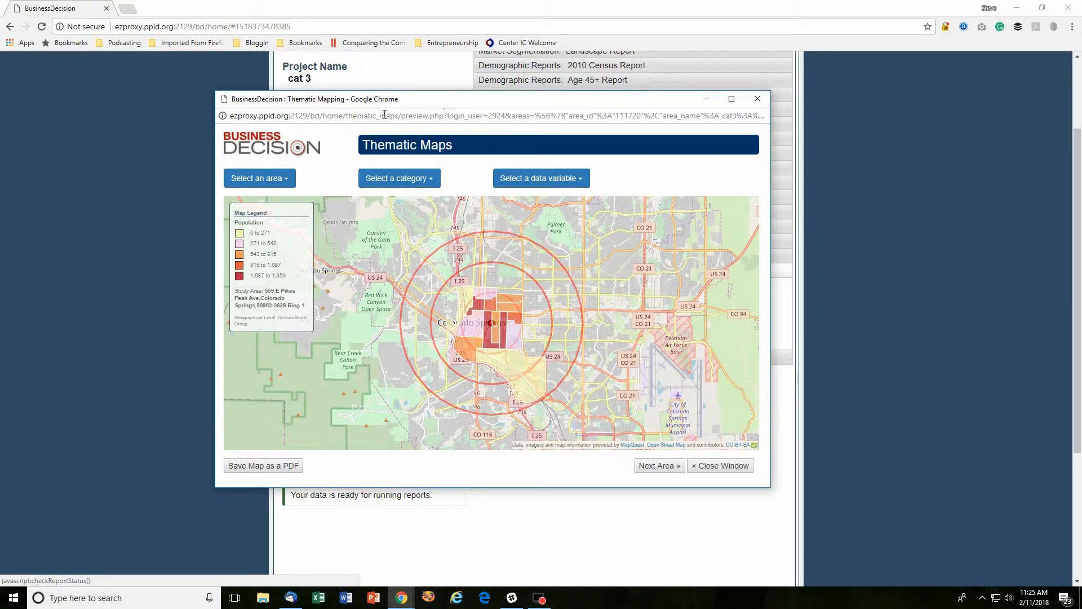
# Switch the thematic map to the Ring 3 area using Demographic Reports data
pyautogui.click(285, 179)
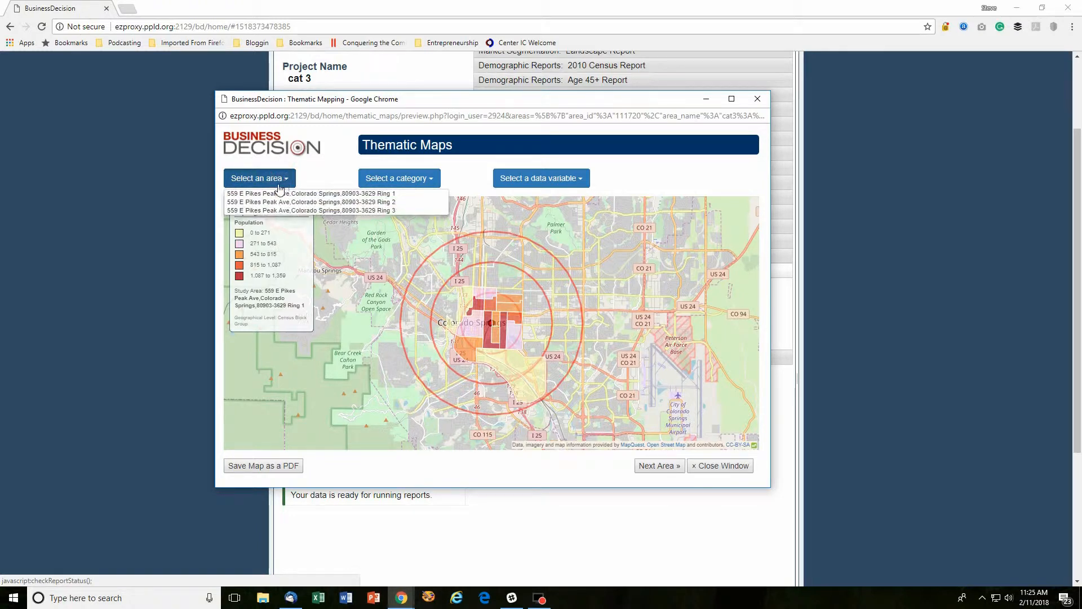
pyautogui.click(284, 211)
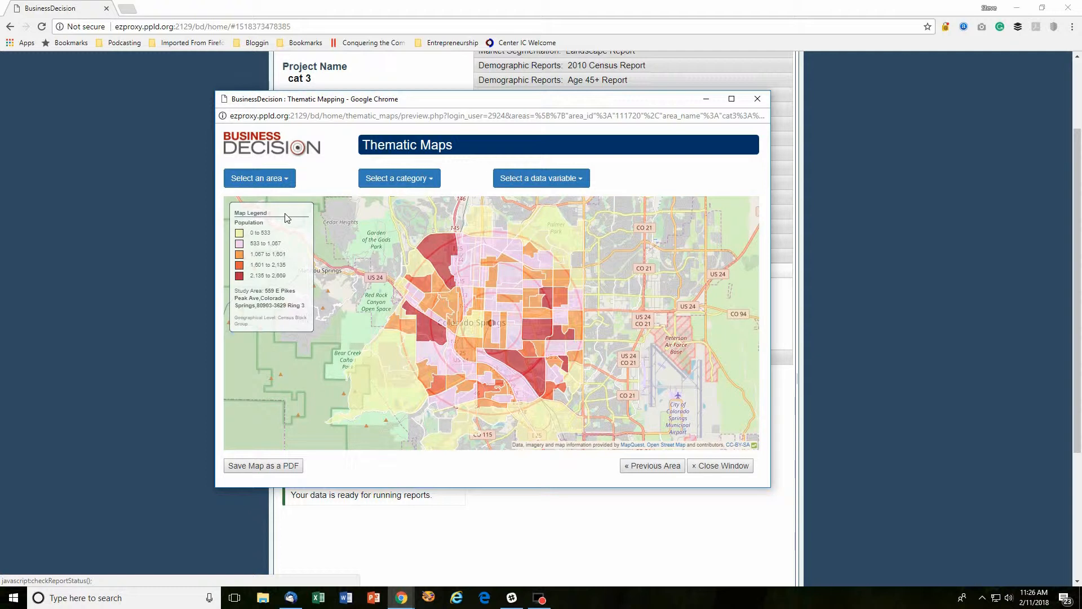
pyautogui.click(433, 185)
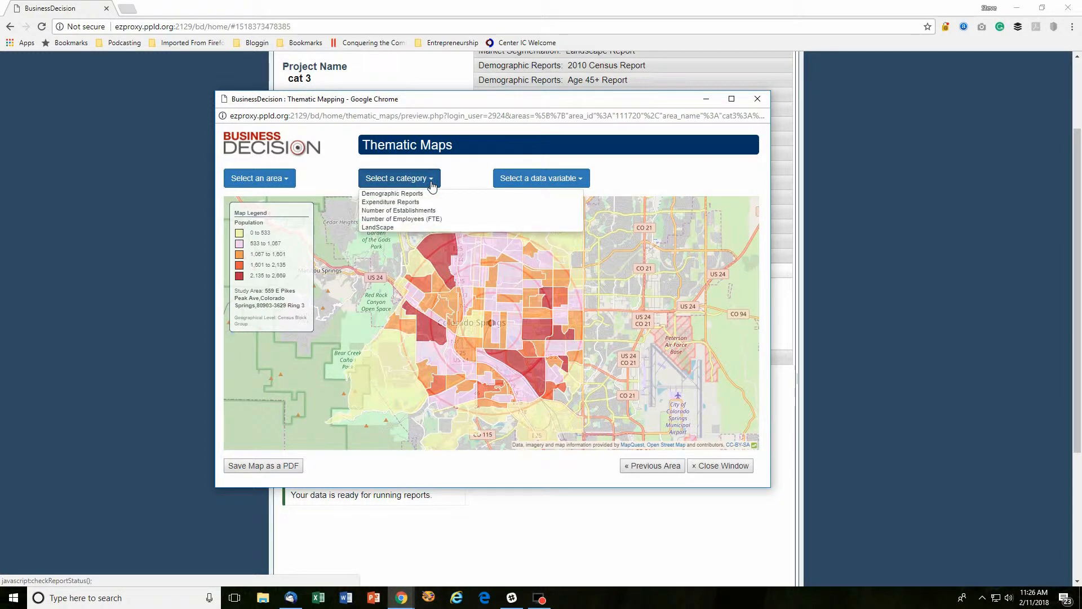
pyautogui.click(418, 194)
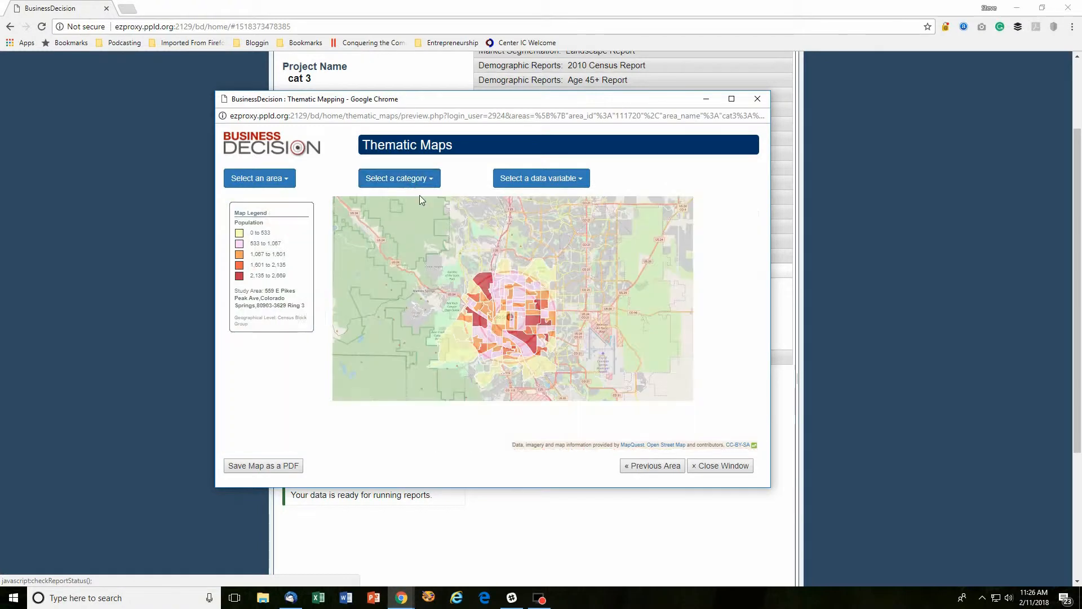
# Map the 75 - 84 age group, then the Age 0 - 4 population, and zoom in
pyautogui.click(579, 179)
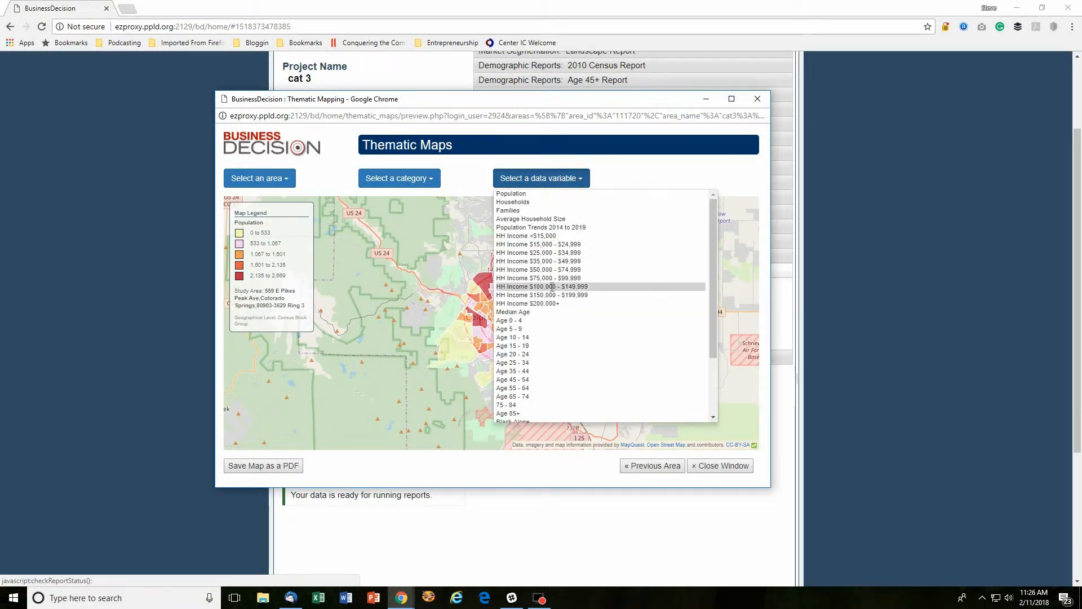
pyautogui.scroll(-1, 551, 347)
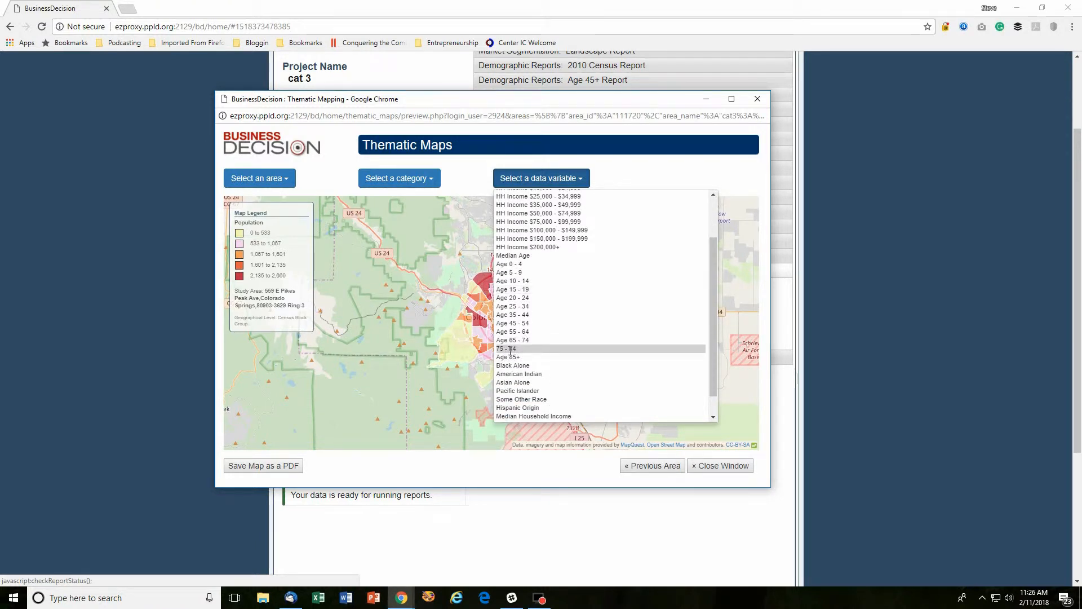
pyautogui.click(510, 349)
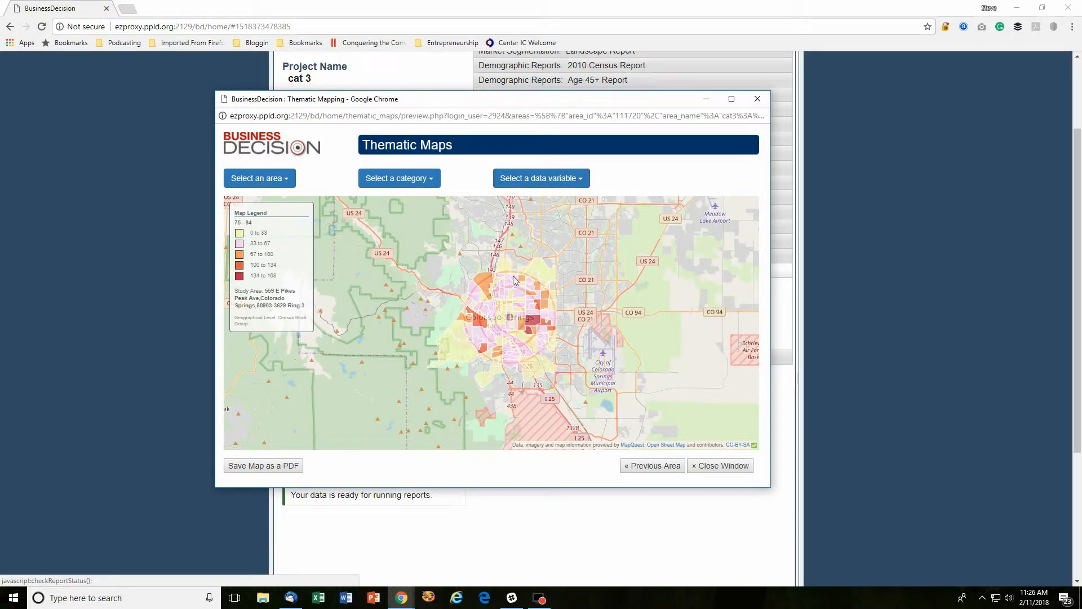
pyautogui.scroll(1, 525, 333)
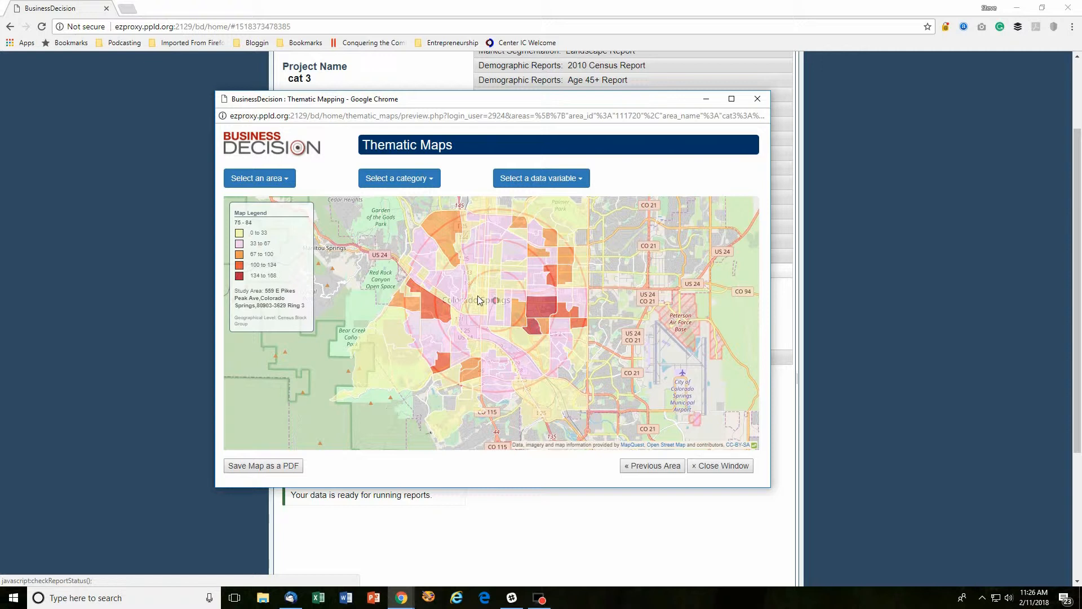
pyautogui.click(579, 179)
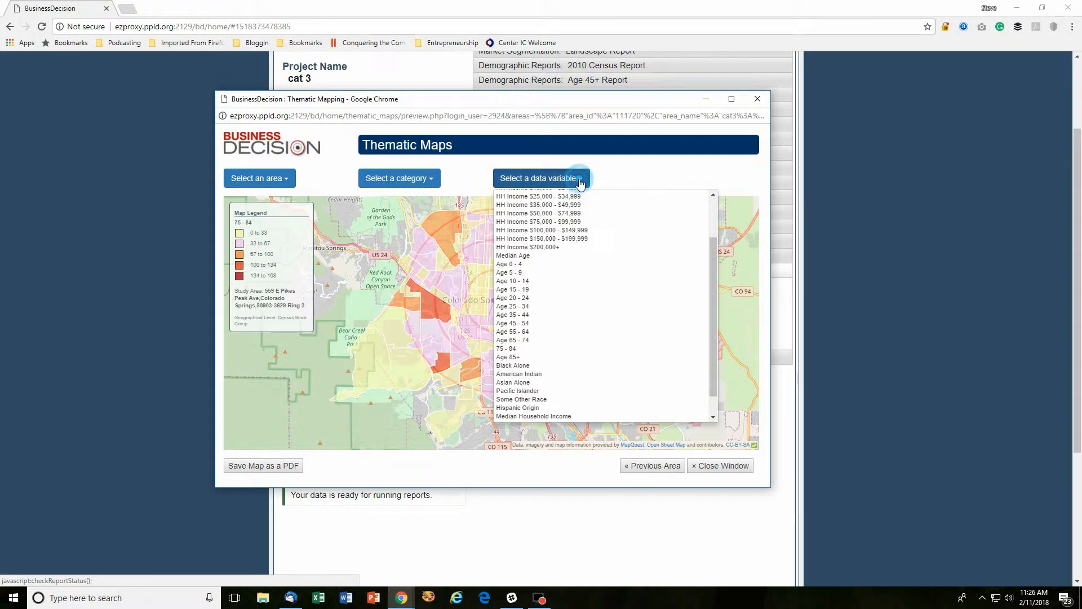
pyautogui.click(515, 265)
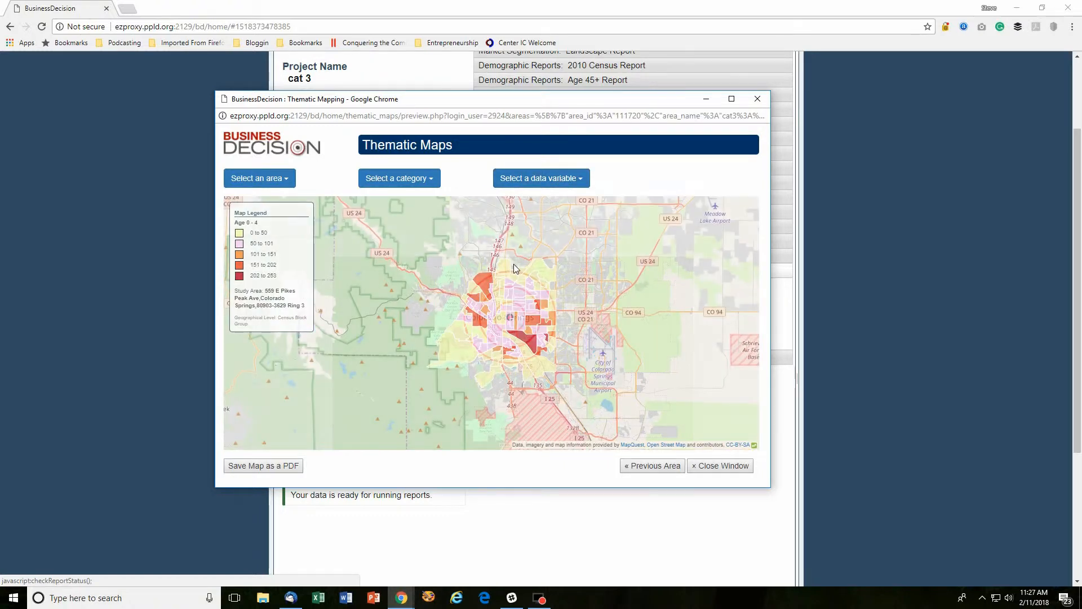
pyautogui.scroll(1, 515, 290)
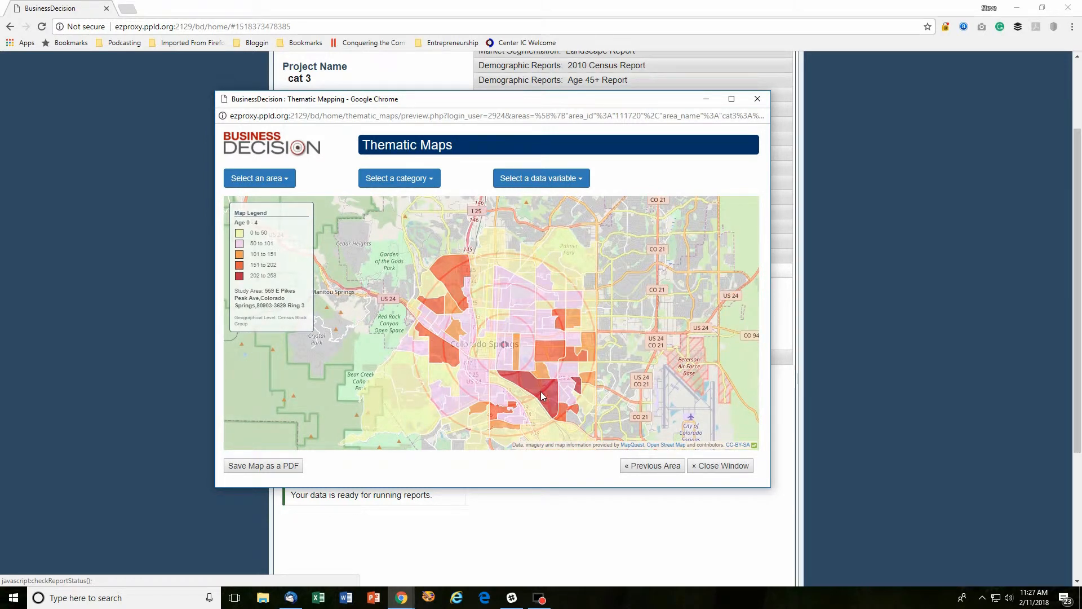
# Shade the Ring 3 map by Expenditure Reports' Entertainment & Recreation:Pets spending and zoom around it
pyautogui.click(426, 180)
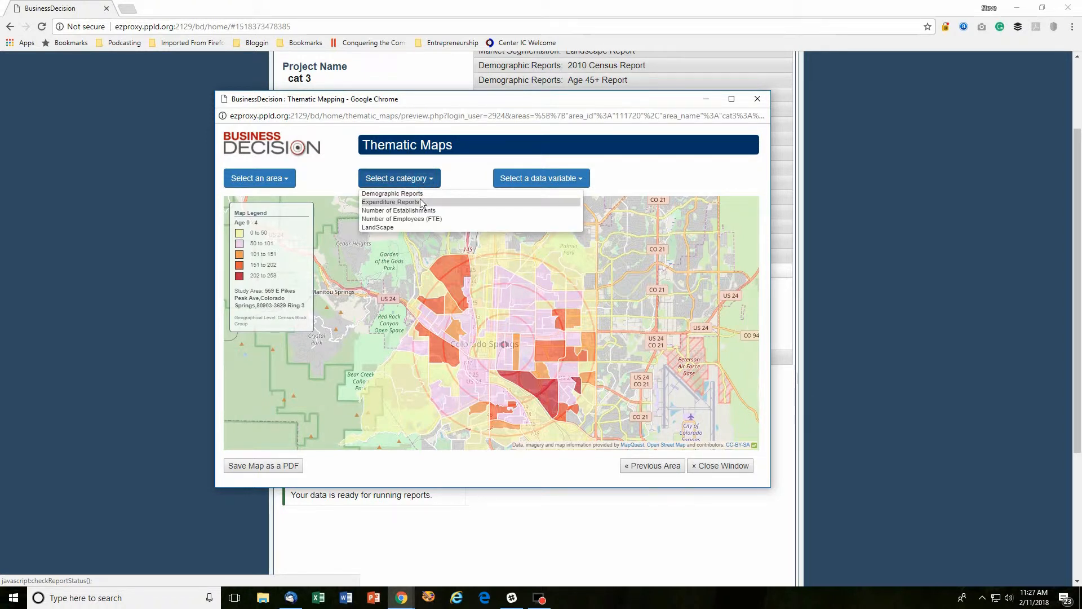
pyautogui.click(421, 201)
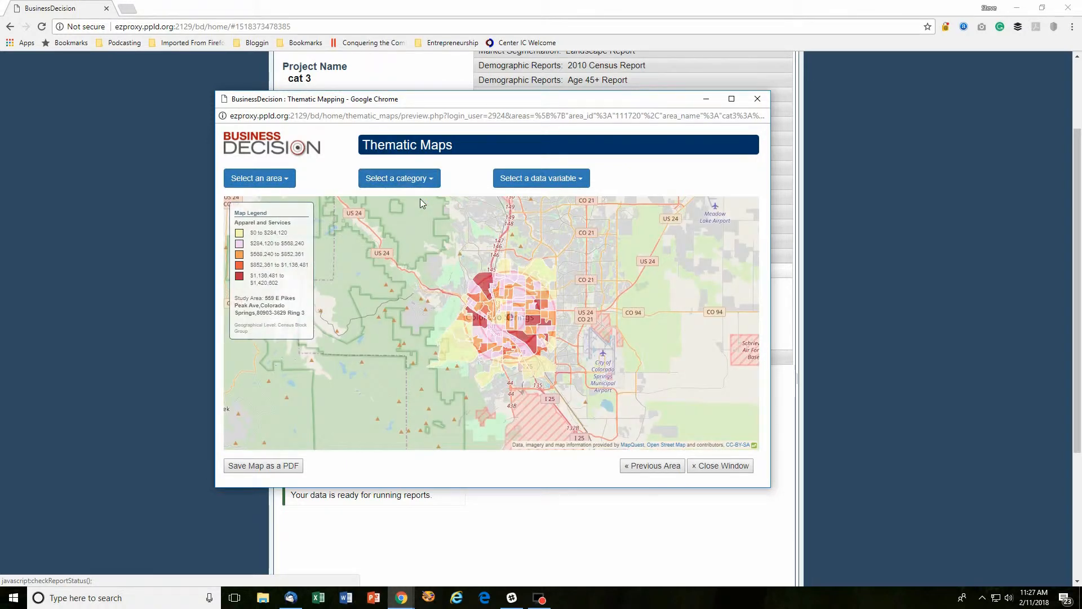
pyautogui.click(577, 179)
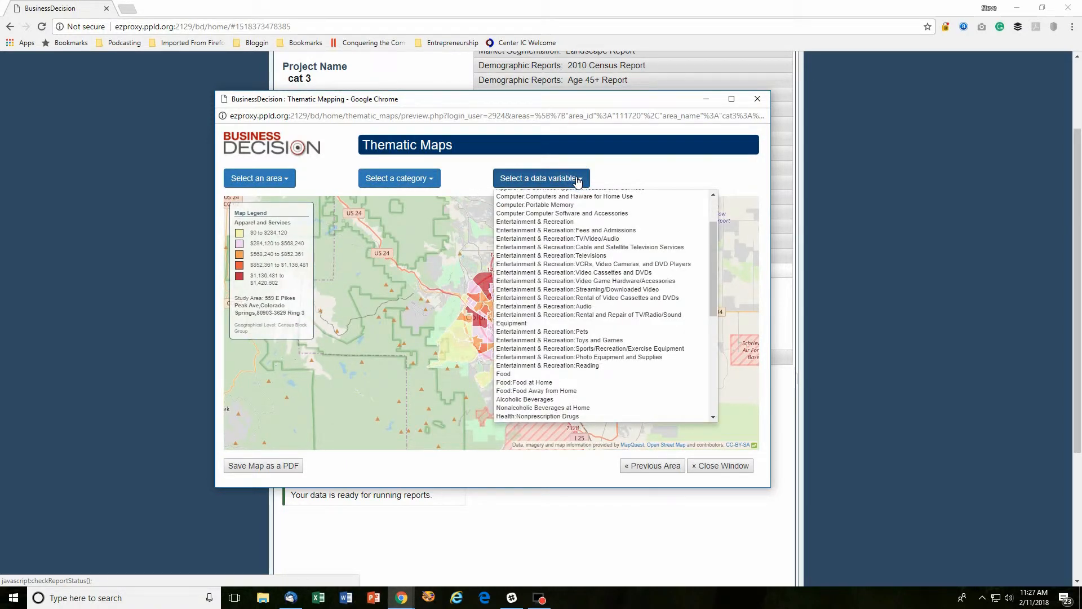
pyautogui.click(577, 333)
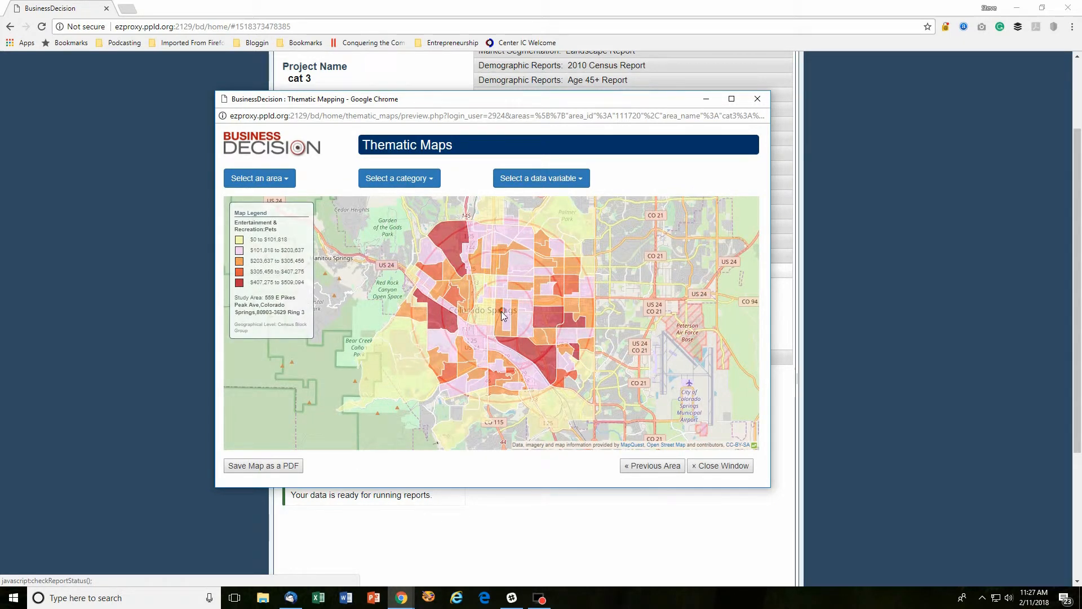
pyautogui.scroll(1, 505, 313)
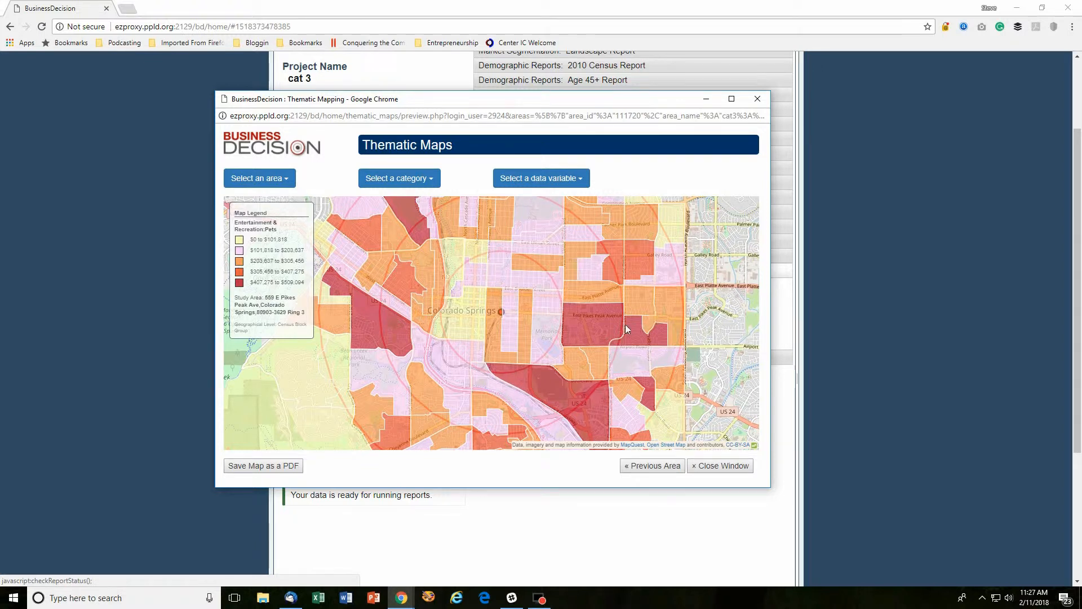
pyautogui.scroll(2, 624, 323)
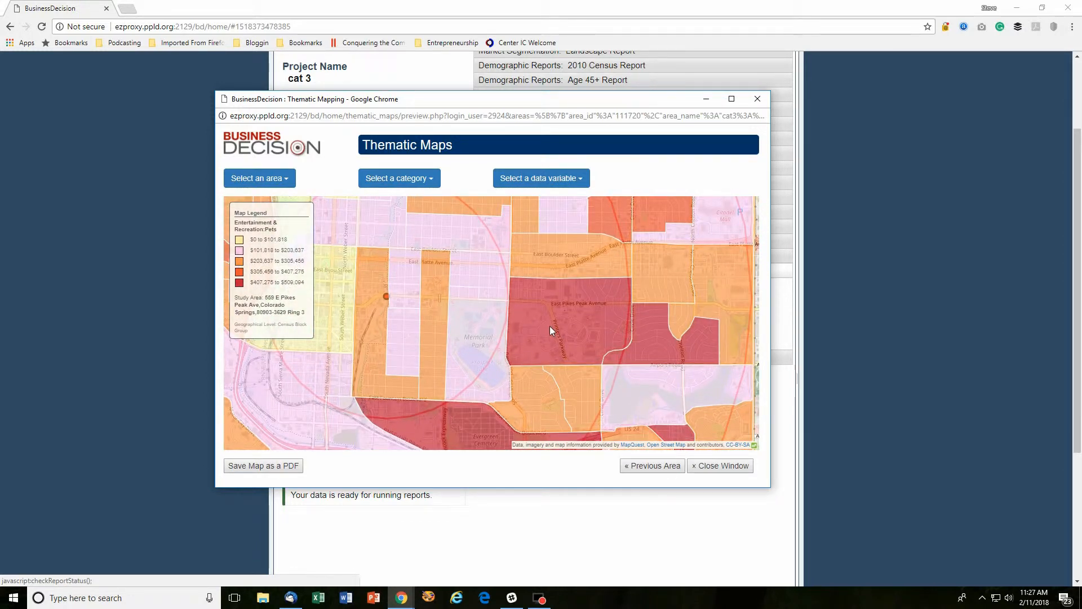
pyautogui.scroll(-2, 549, 326)
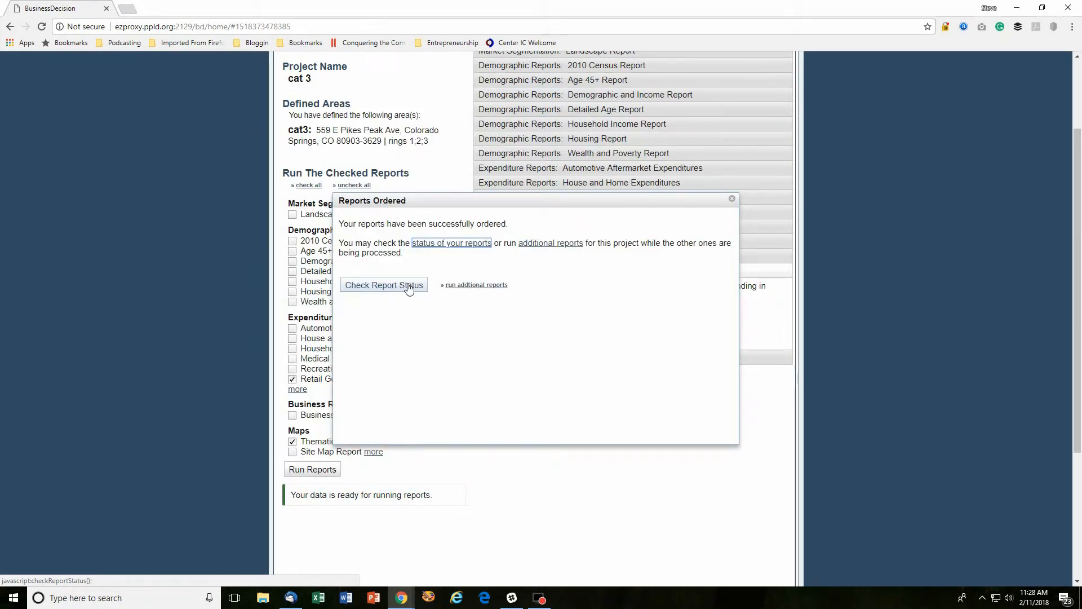
# From Report Status, open the Retail Goods and Services Expenditures PDF for cat 3
pyautogui.click(409, 286)
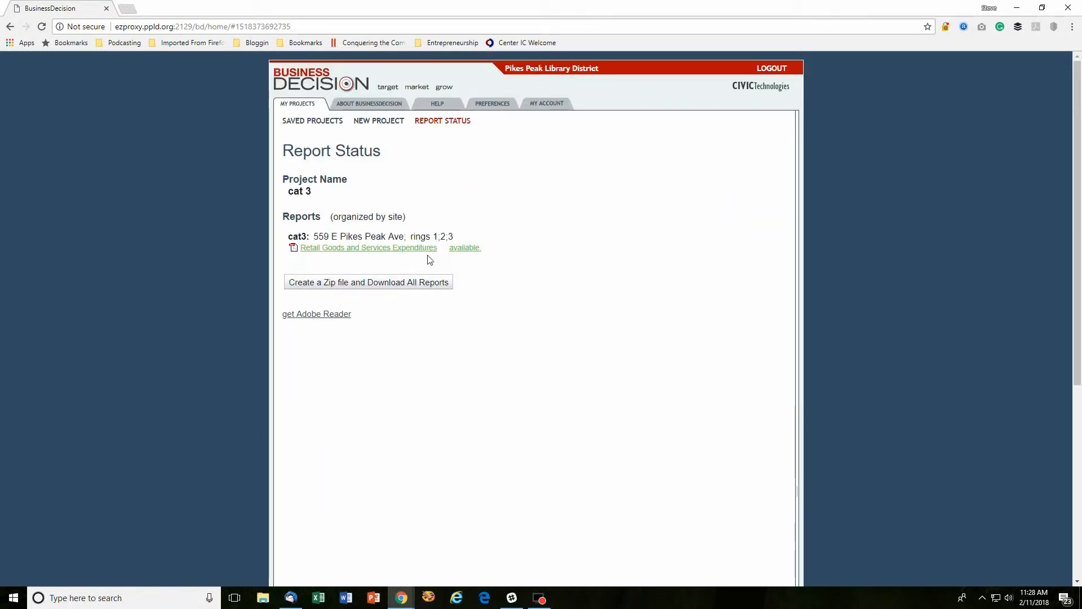
pyautogui.click(326, 249)
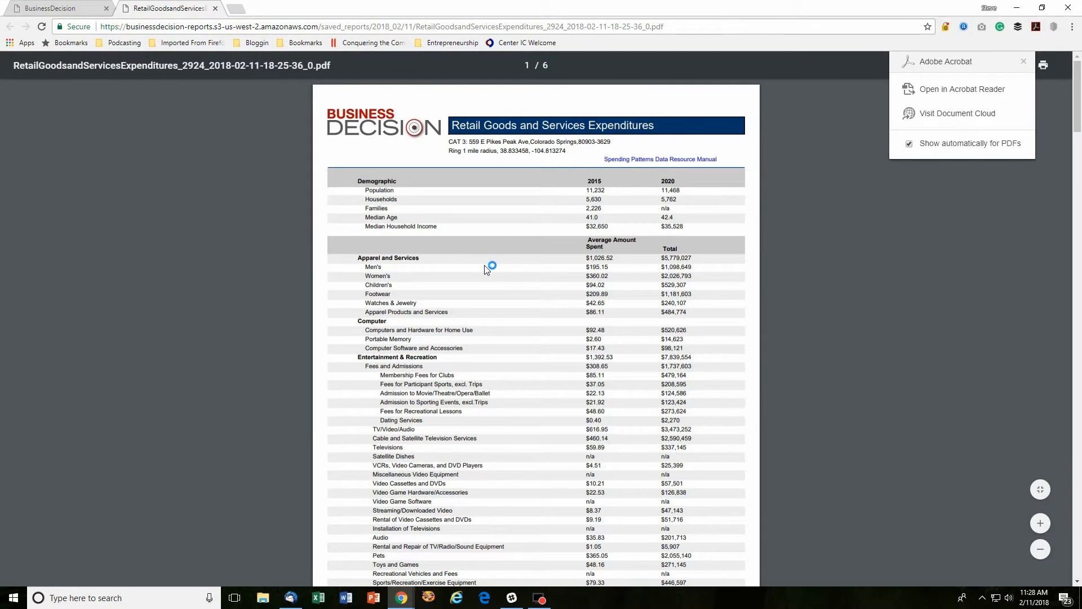
# Scroll through the Ring 1 spending figures on page 1 into page 2's Goods and Services table
pyautogui.scroll(-2, 488, 268)
pyautogui.scroll(2, 488, 268)
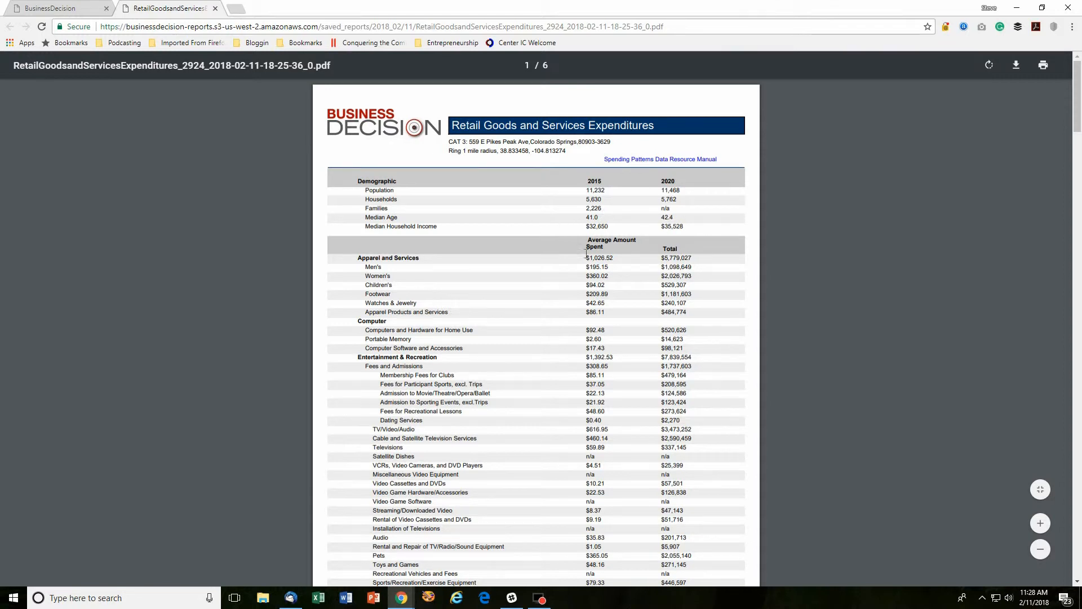
pyautogui.scroll(-1, 537, 276)
pyautogui.scroll(-2, 536, 273)
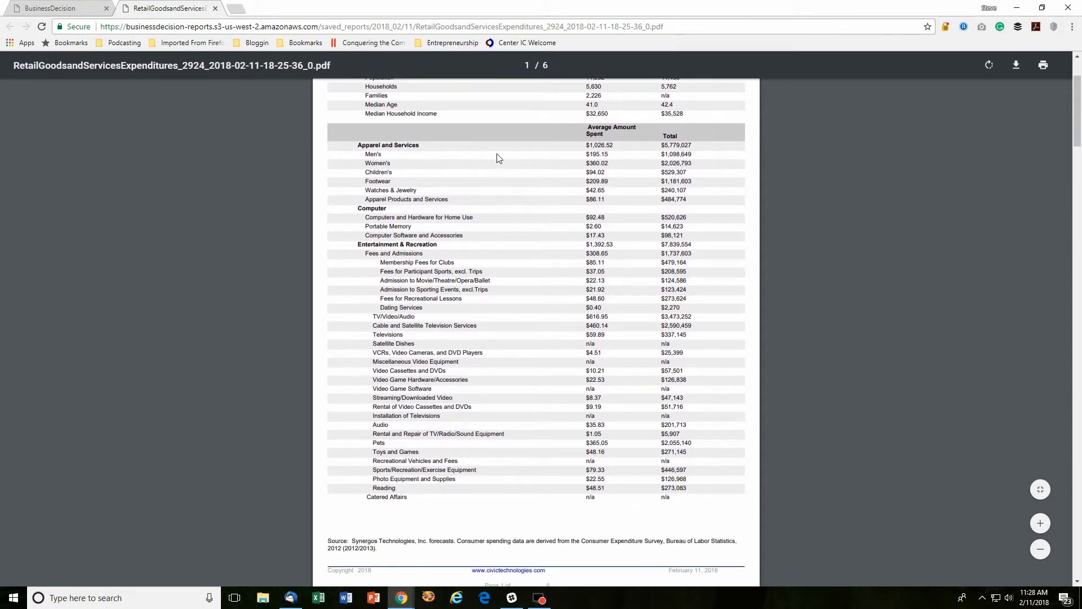
pyautogui.scroll(2, 534, 164)
pyautogui.scroll(1, 534, 167)
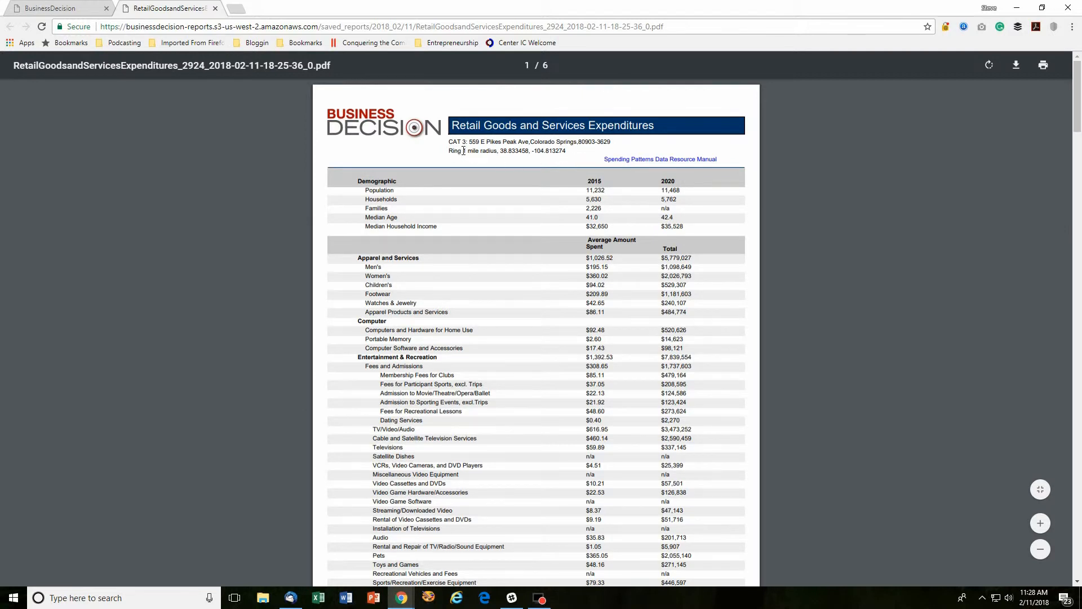
pyautogui.scroll(-2, 540, 225)
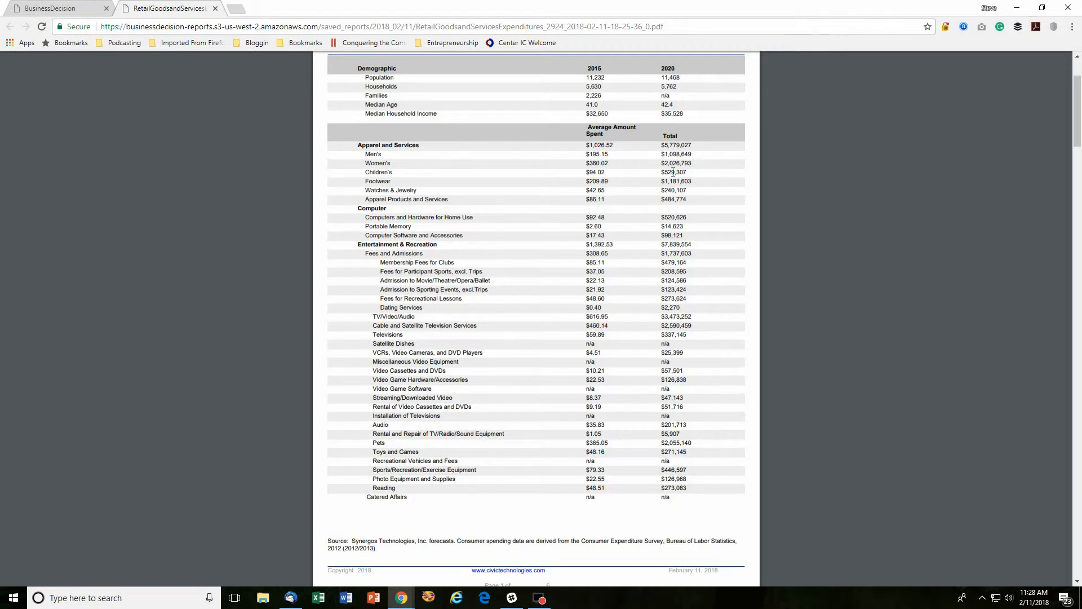
pyautogui.scroll(-2, 547, 268)
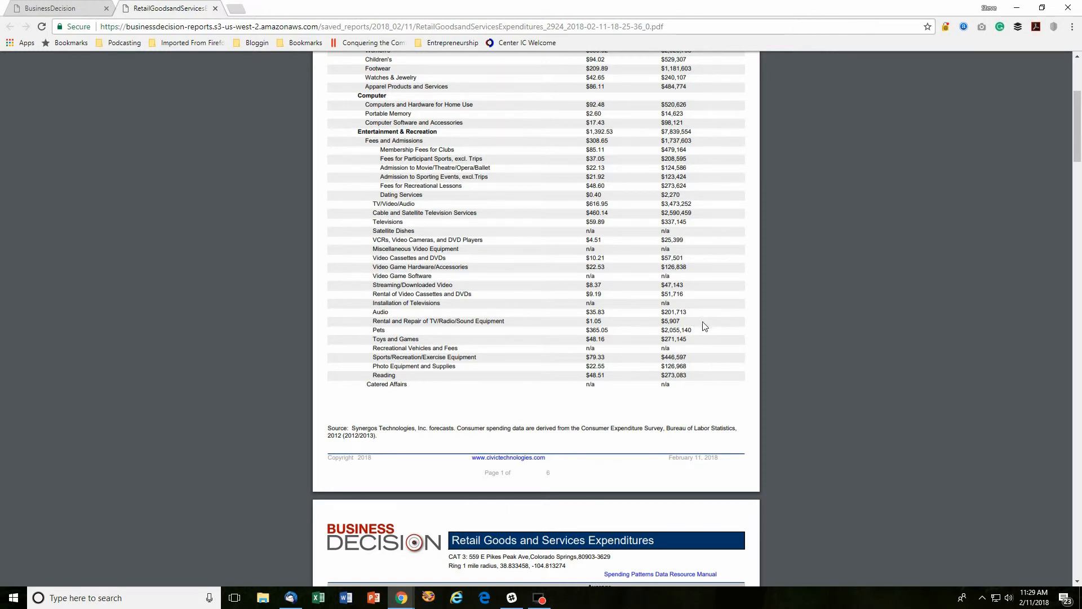
pyautogui.scroll(-7, 701, 326)
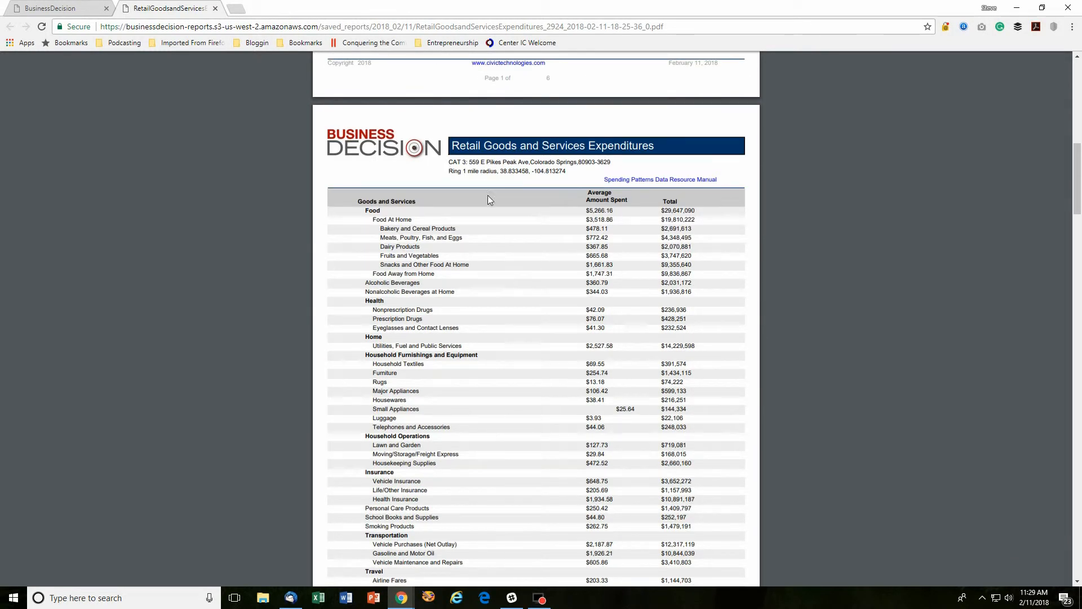
# Scroll the expenditure report from page 2 to page 5's Ring 3 figures, ending at Pets $422.32 average
pyautogui.scroll(-2, 489, 197)
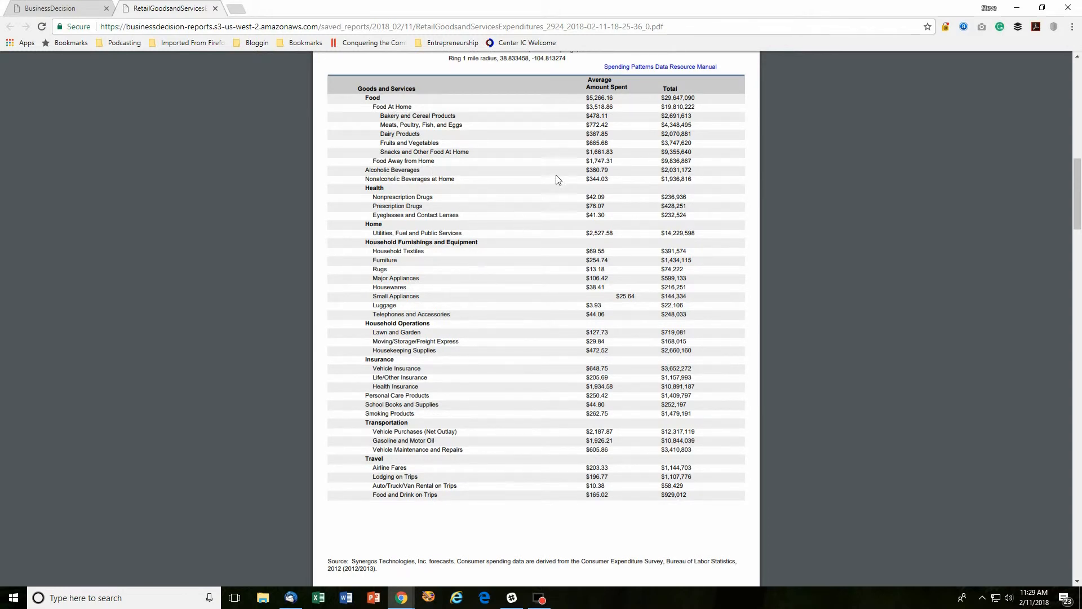
pyautogui.scroll(-2, 526, 248)
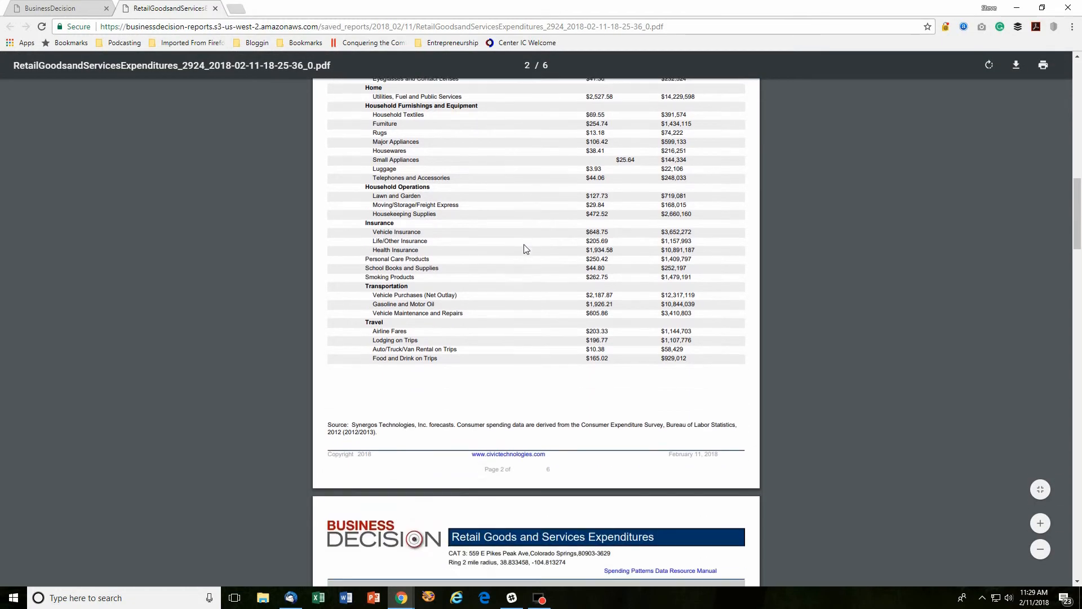
pyautogui.scroll(-7, 526, 249)
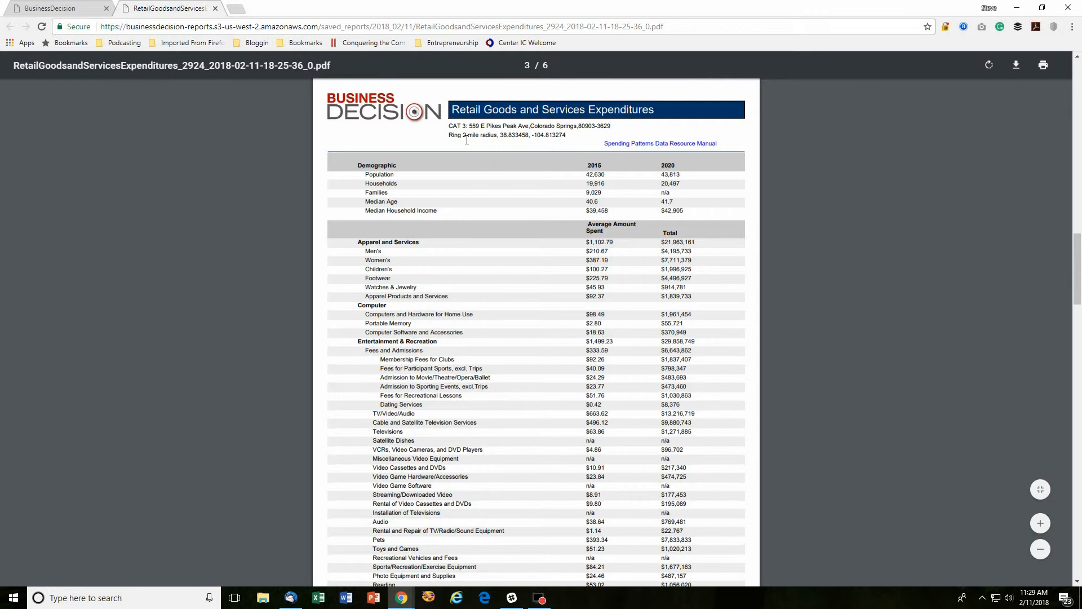
pyautogui.scroll(-20, 554, 323)
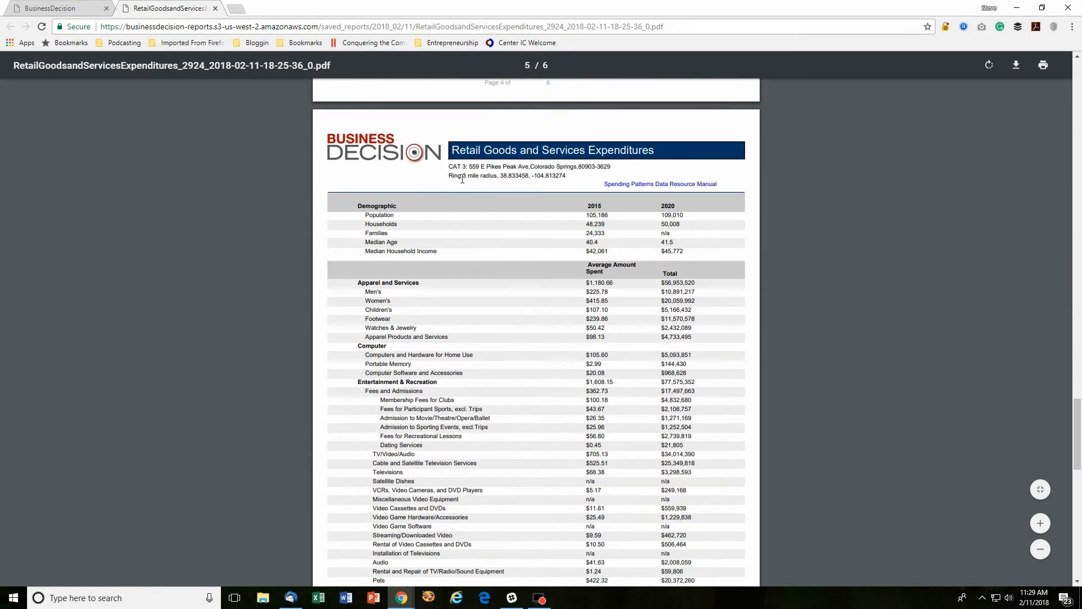
pyautogui.scroll(-5, 536, 338)
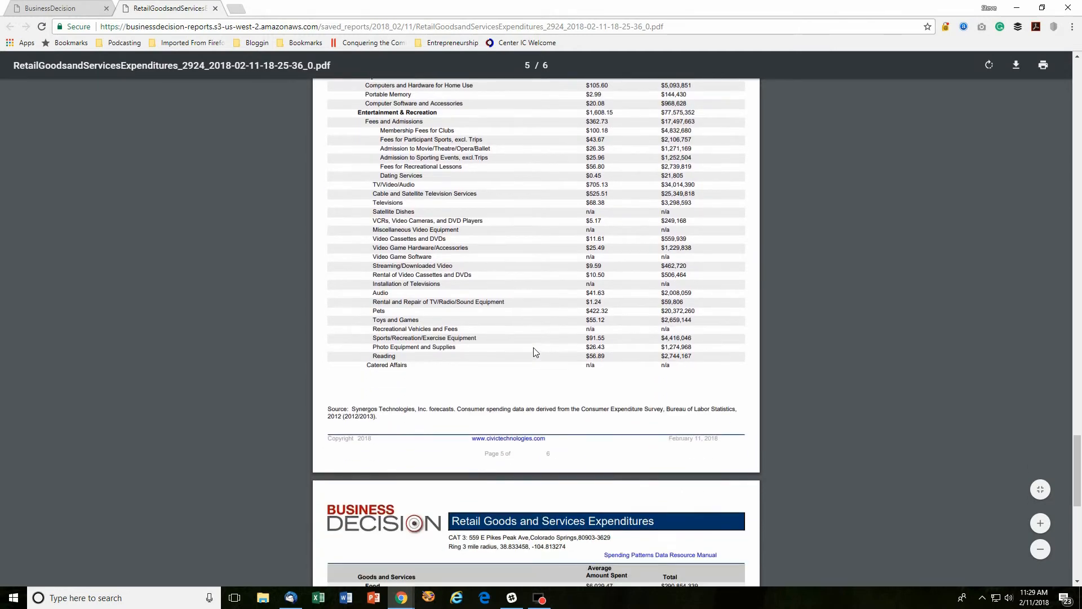